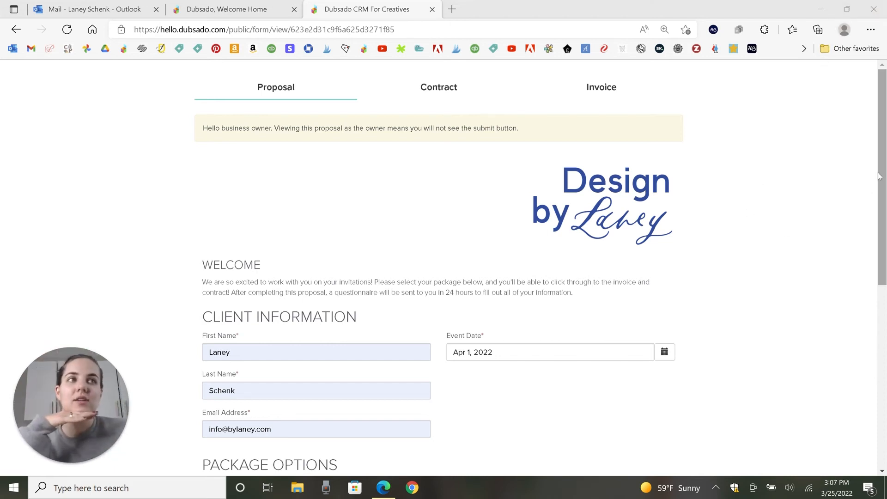
Step: Switch the package choice from the Silver Package to the Gold Package in the public proposal preview
scroll(593, 246, "down", 3)
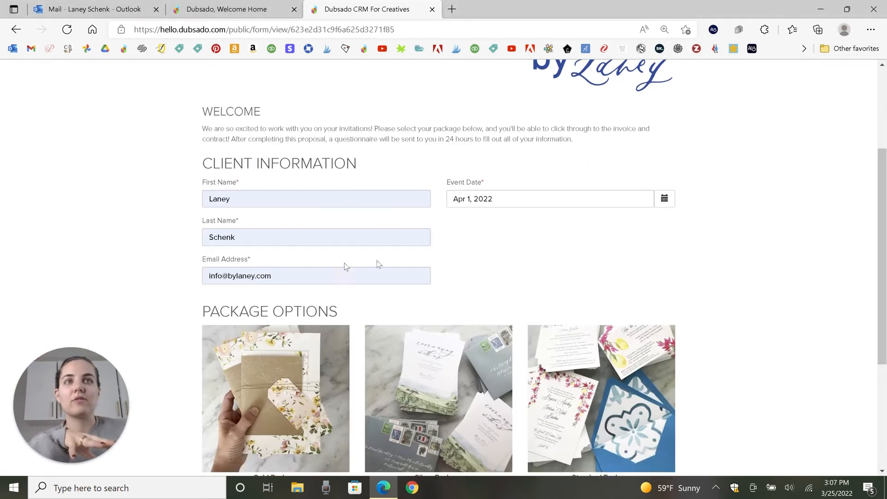
scroll(519, 265, "down", 4)
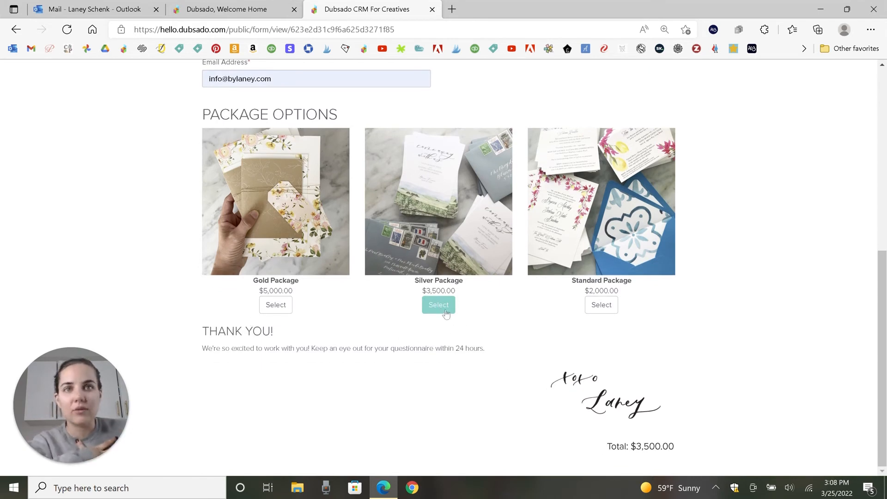
left_click(275, 307)
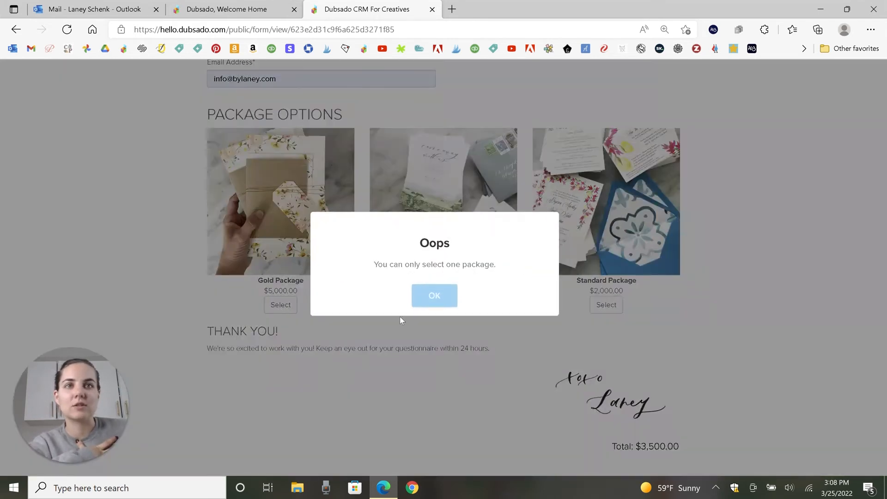
left_click(435, 300)
left_click(275, 320)
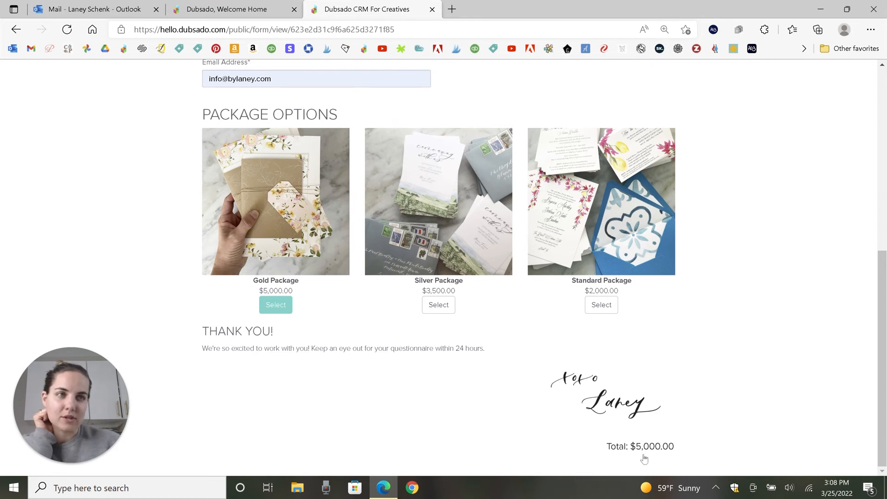
scroll(637, 473, "up", 8)
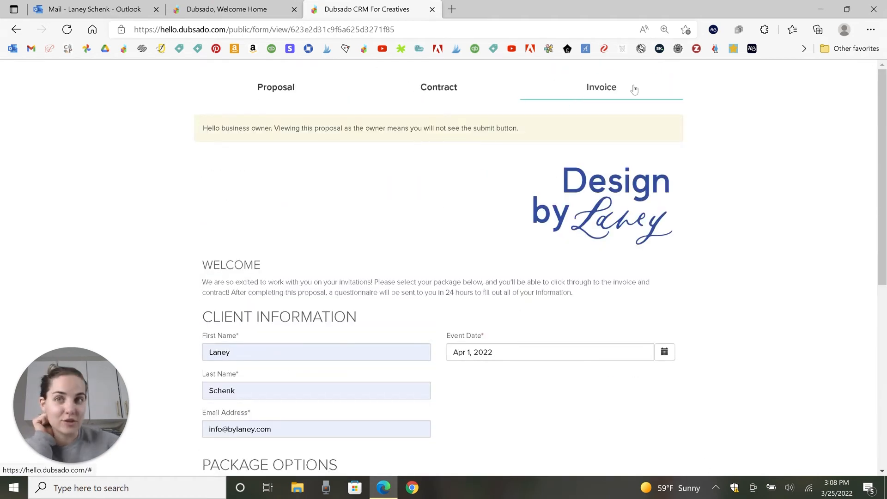
scroll(393, 347, "down", 1)
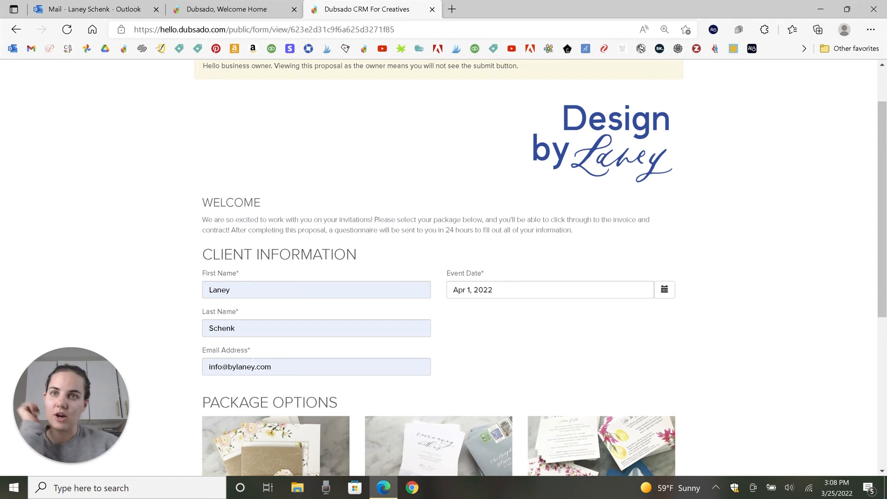
Step: Return to the Dubsado account and open the Public Proposal form template for editing
left_click(222, 6)
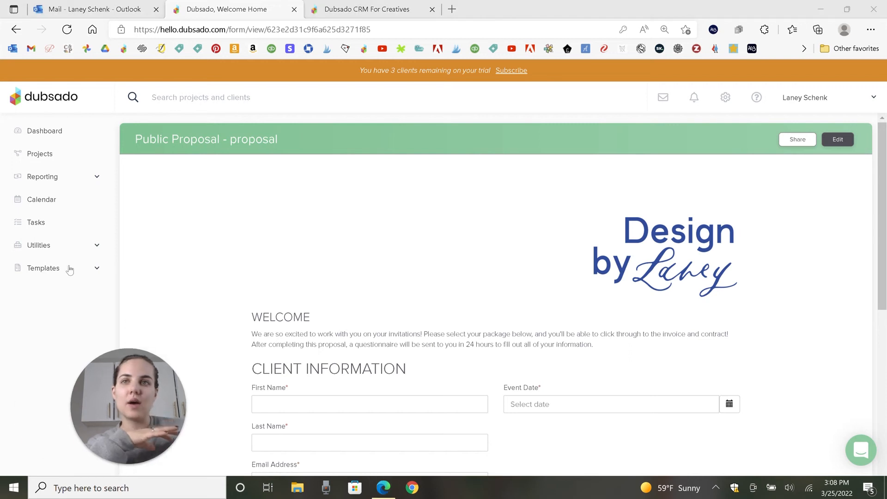
left_click(63, 270)
left_click(43, 325)
left_click_drag(113, 395, 57, 391)
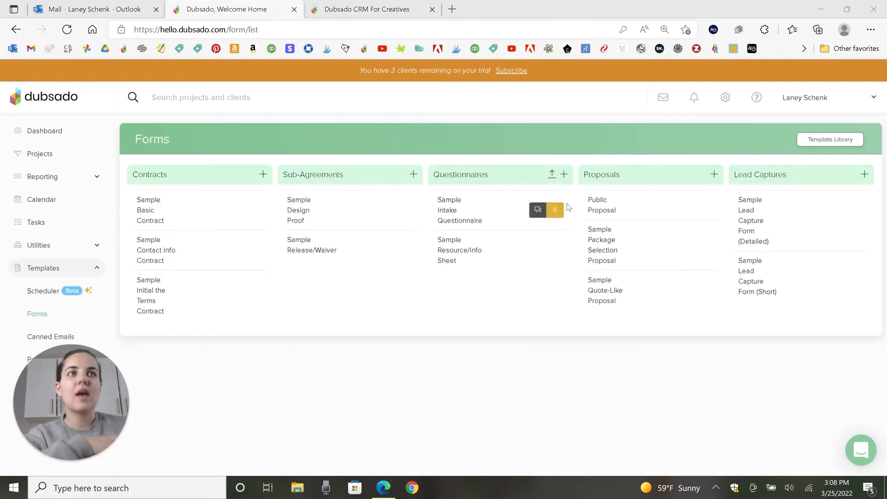
left_click(604, 210)
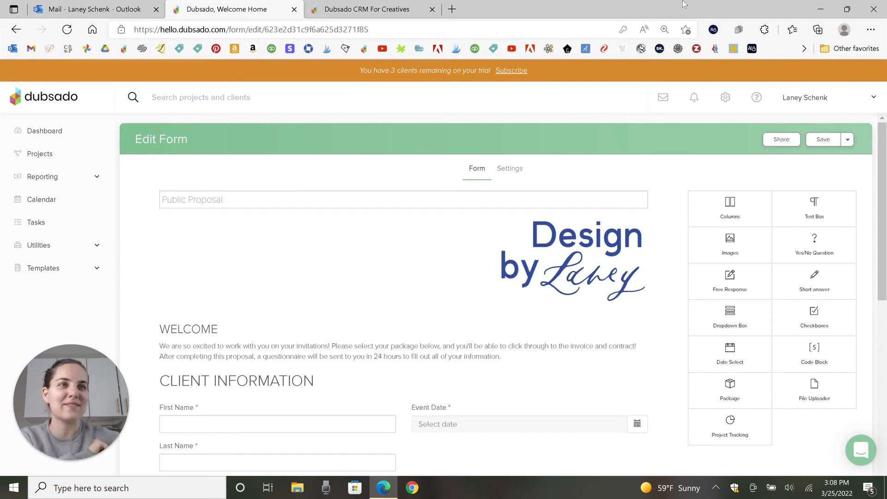
Step: Look over the proposal form's layout, from the logo and welcome text through the client questions, package options and closing signature
scroll(606, 262, "down", 1)
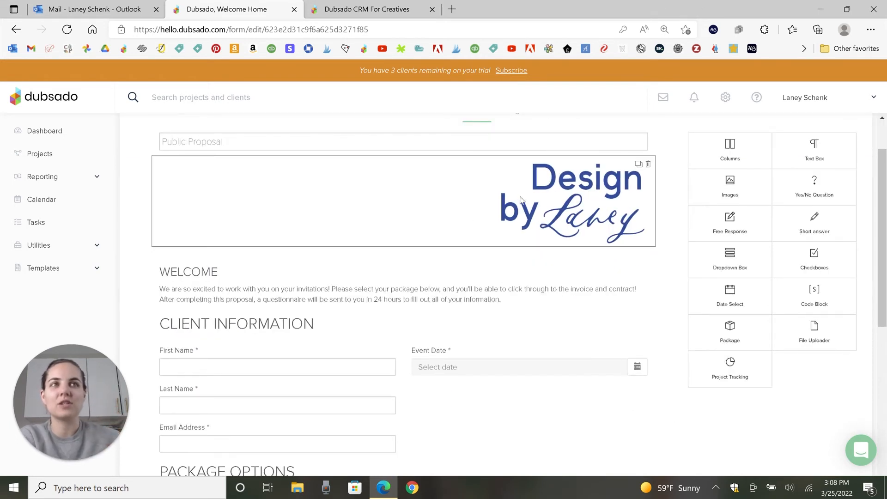
scroll(527, 203, "down", 6)
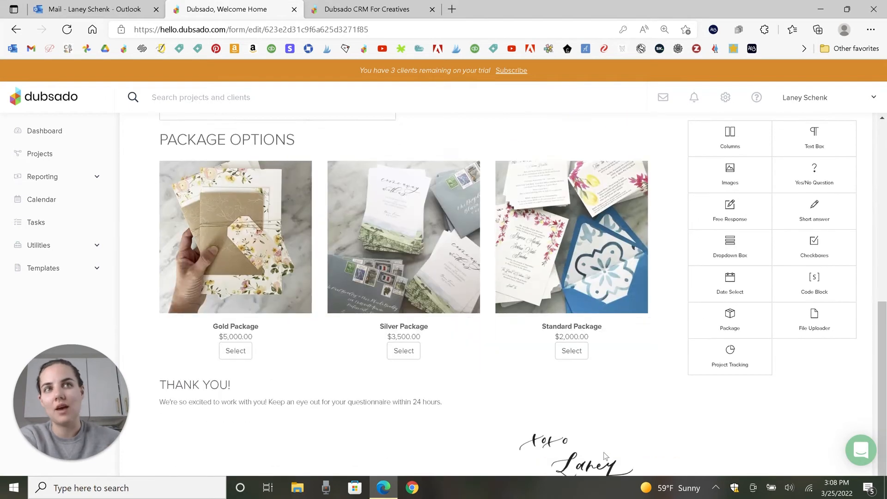
scroll(470, 339, "up", 3)
scroll(470, 336, "up", 4)
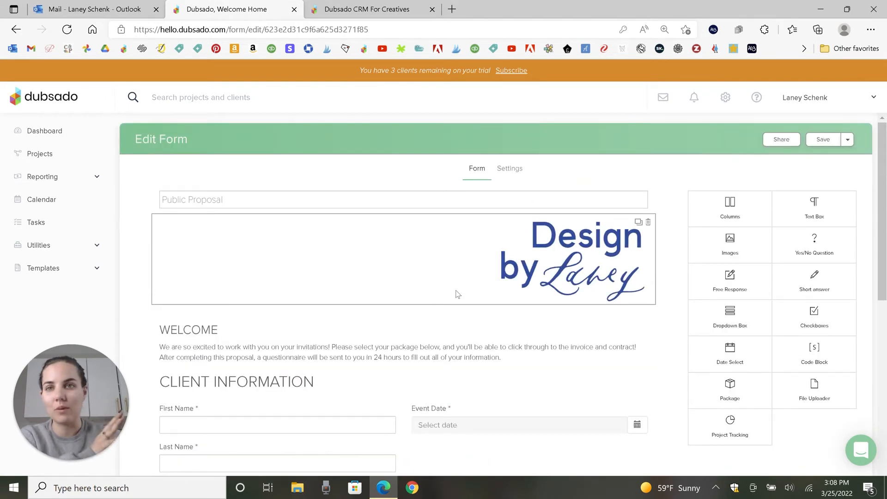
scroll(455, 303, "down", 2)
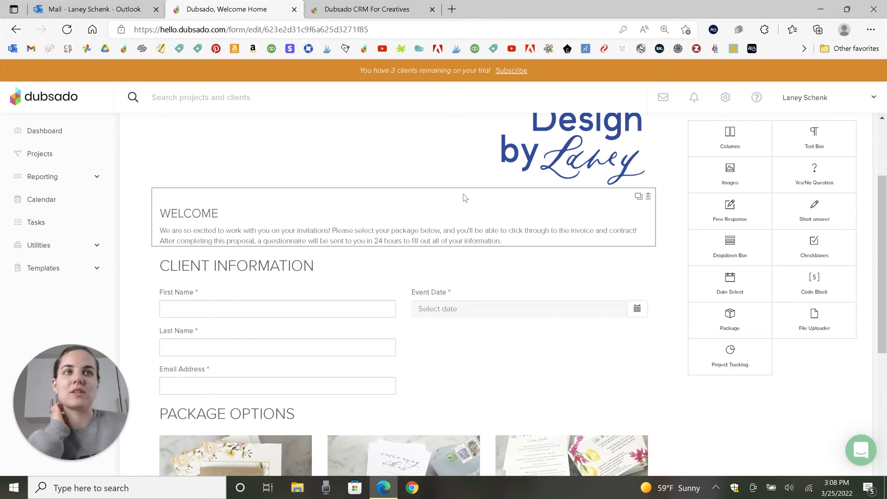
scroll(318, 270, "down", 2)
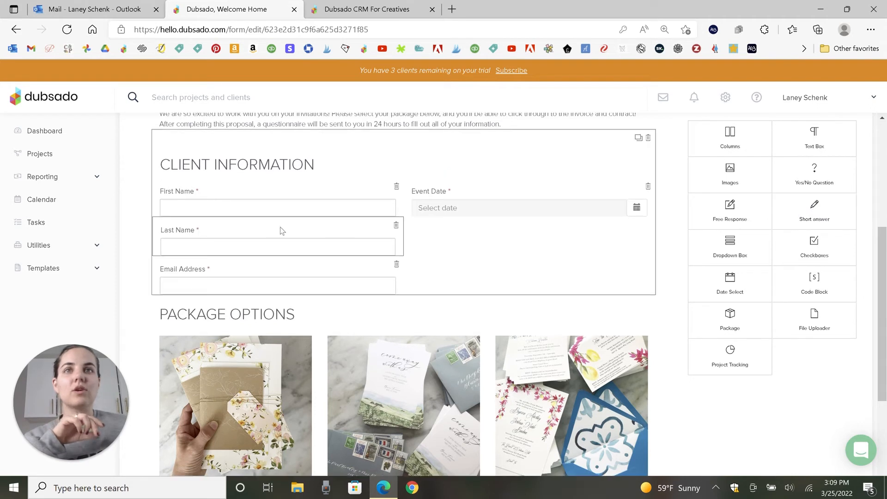
Step: Reword the First Name question as "What is your name?" and keep it mapped to Client First Name
left_click(240, 196)
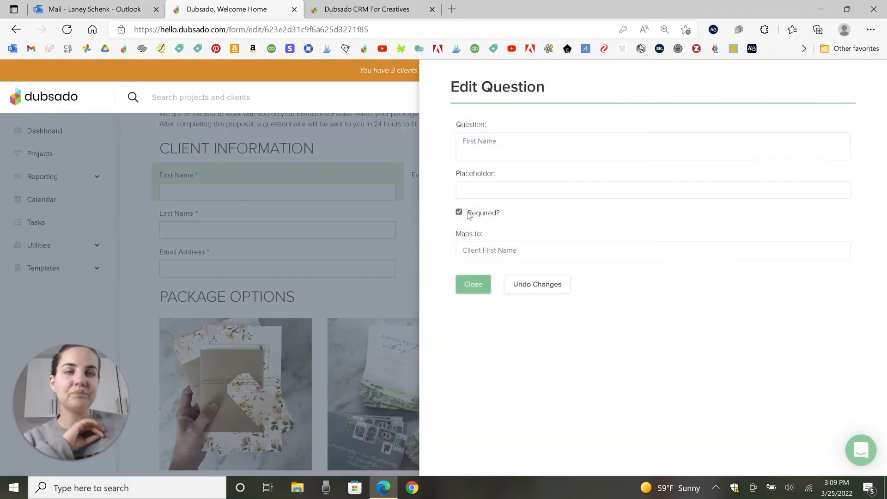
left_click(483, 253)
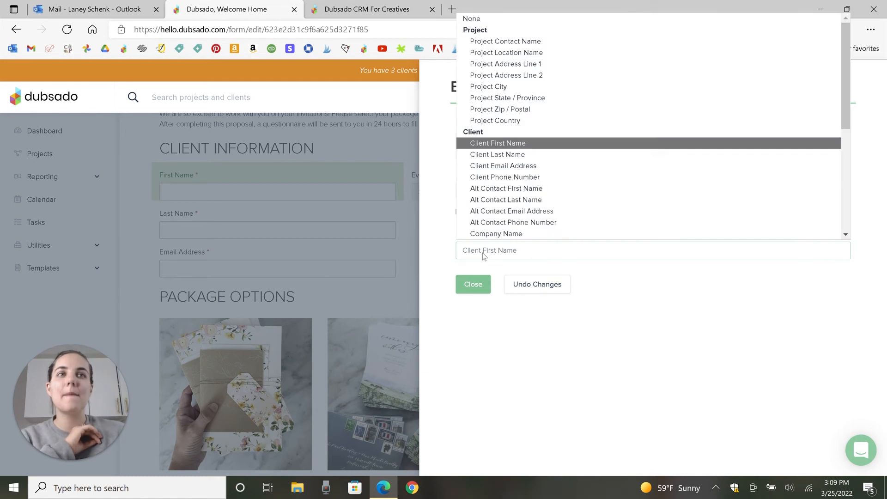
left_click(482, 253)
left_click(570, 150)
left_click_drag(570, 150, 431, 154)
type("What is your name?")
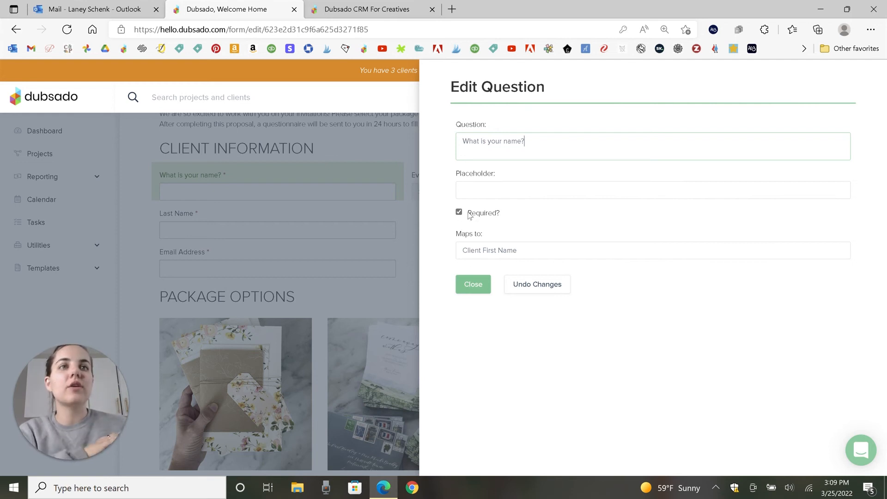
left_click(466, 248)
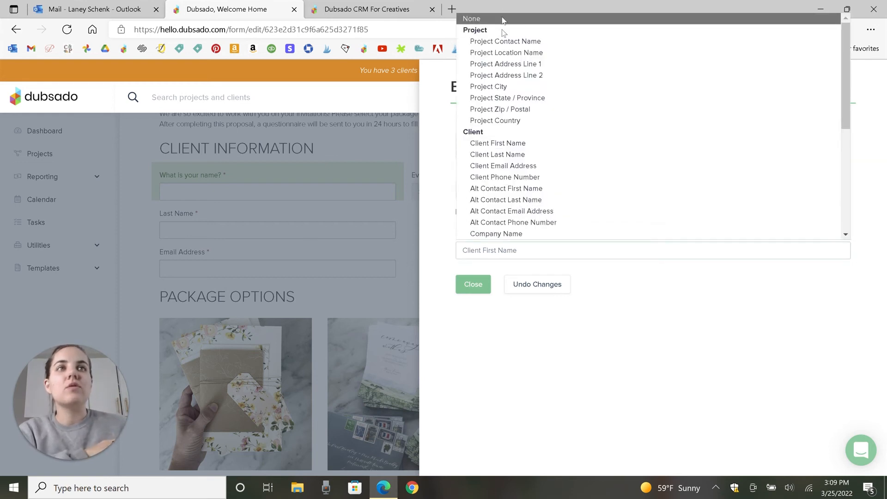
left_click(512, 147)
left_click(475, 284)
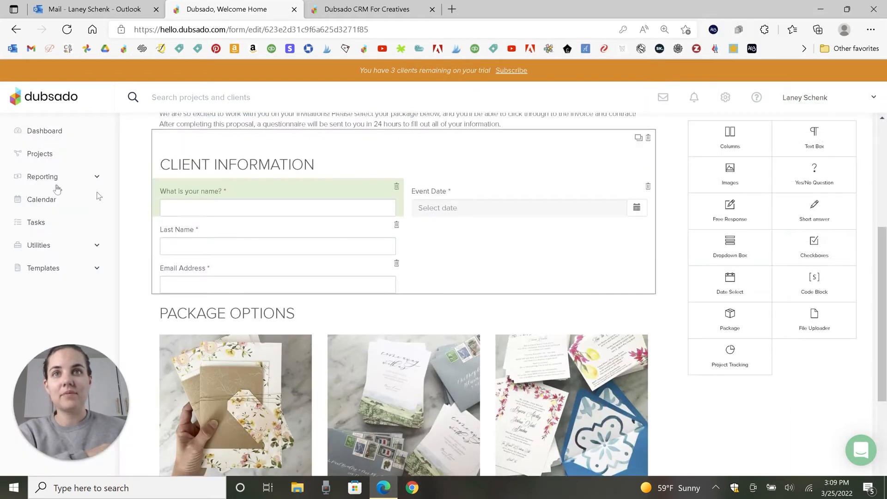
Step: Check which client field the Email Address question maps to, leaving its settings as they are
left_click(242, 280)
left_click(548, 259)
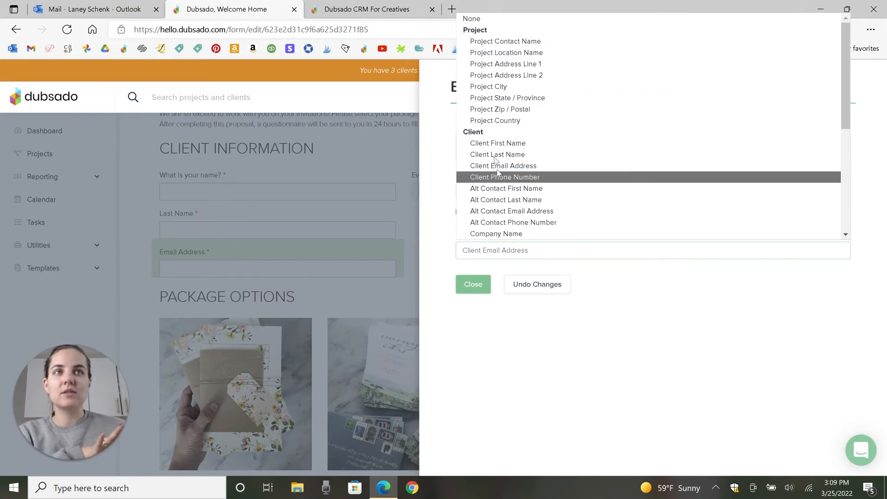
left_click(473, 284)
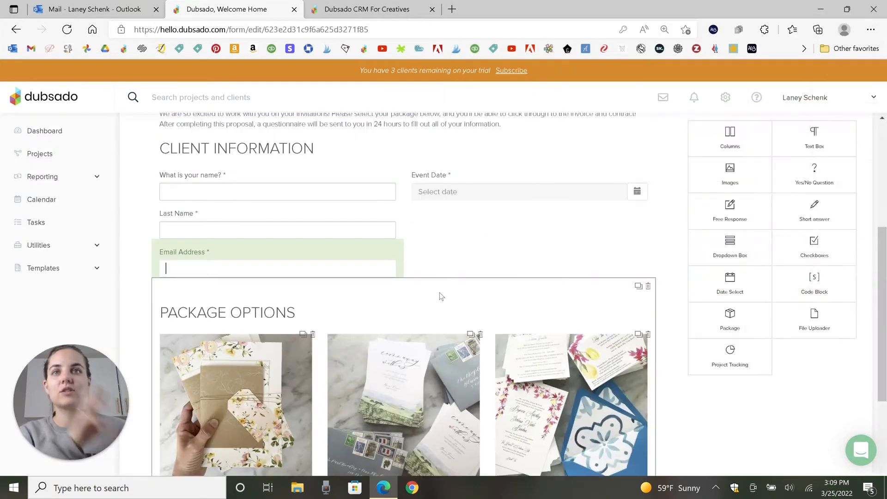
left_click(210, 270)
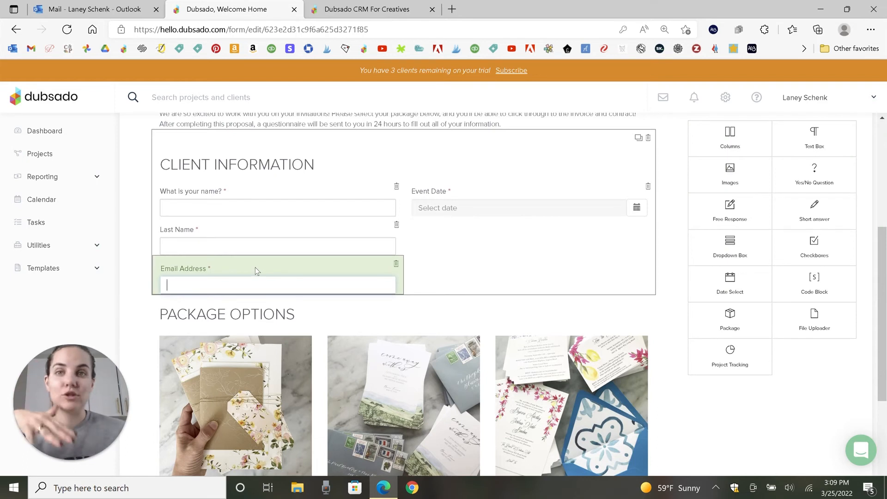
Step: Check the mapping options of the Event Date question and keep Project Date
left_click(486, 191)
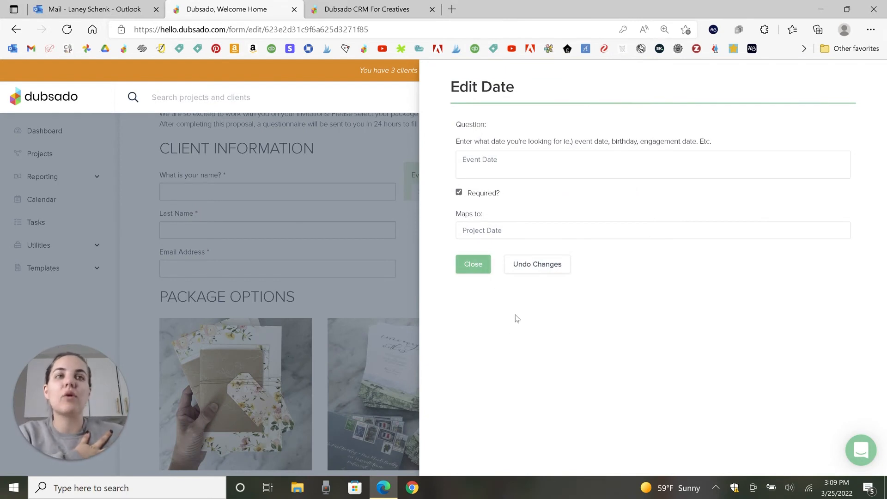
left_click(506, 230)
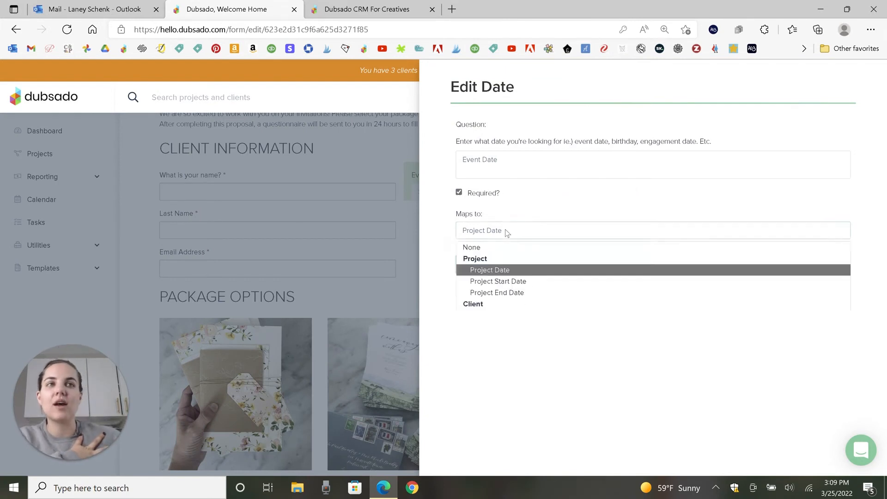
left_click(499, 271)
left_click(469, 267)
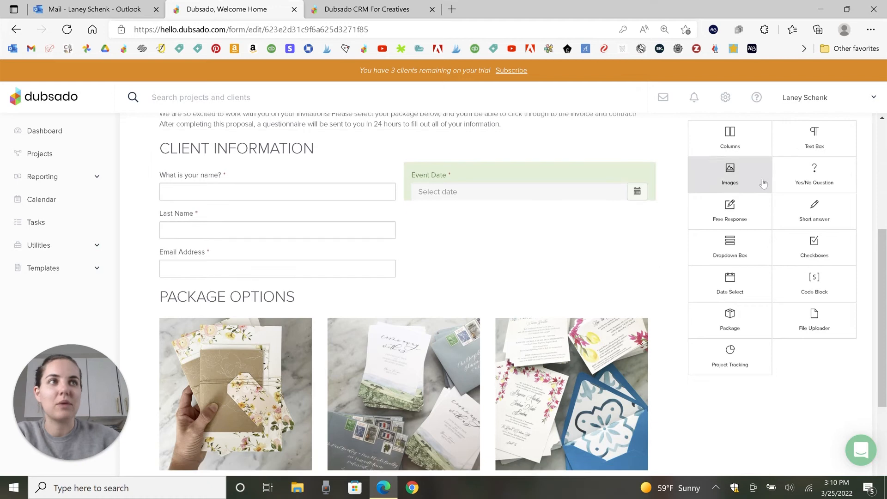
Step: Try out a Yes/No question above Event Date in the client information section and delete it again
left_click_drag(813, 178, 476, 196)
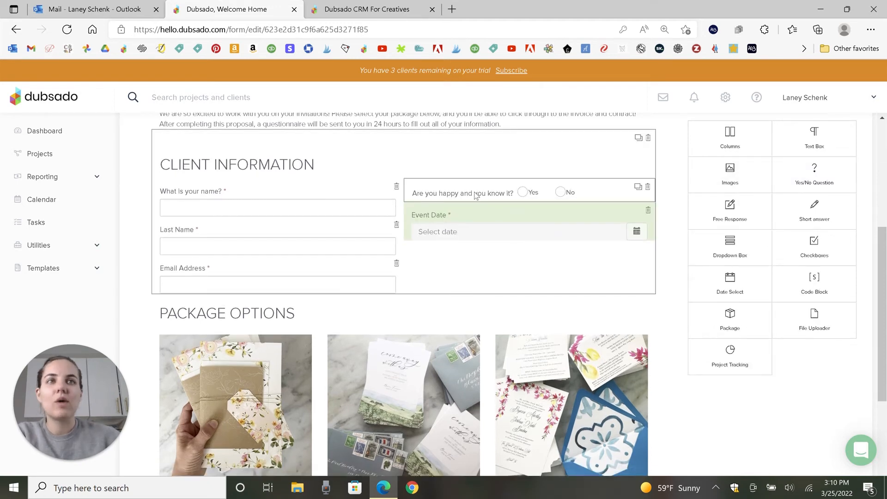
left_click(648, 187)
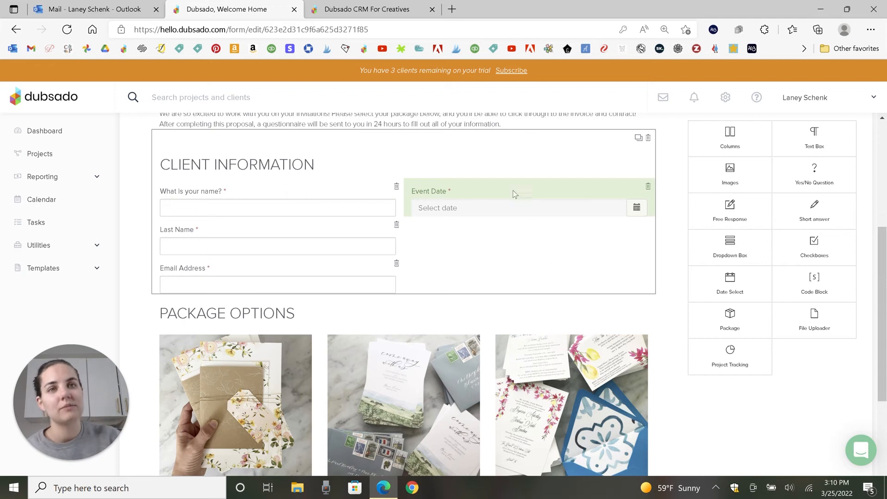
Step: Enlarge the package name text in the Gold Package block to font size 30
scroll(489, 154, "down", 4)
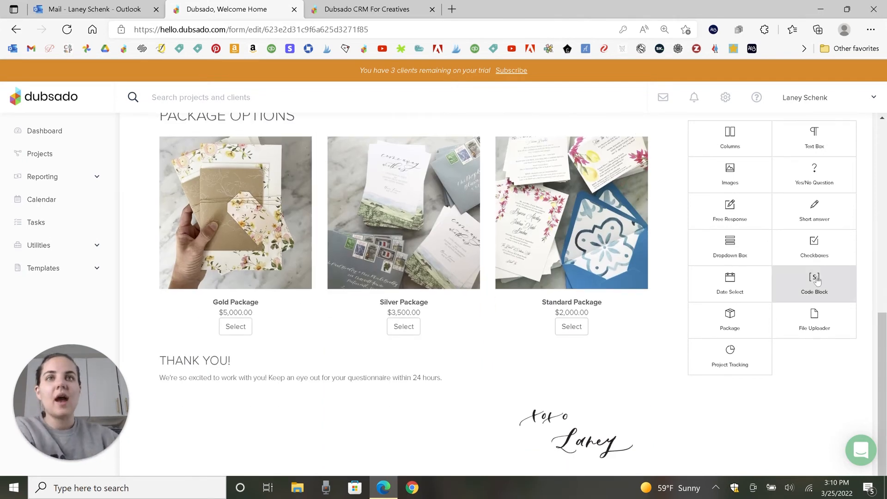
scroll(300, 178, "up", 2)
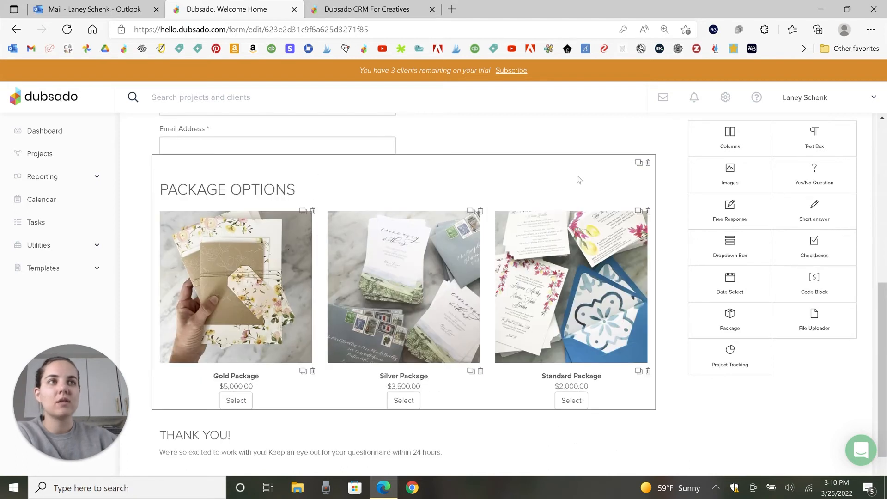
left_click(245, 385)
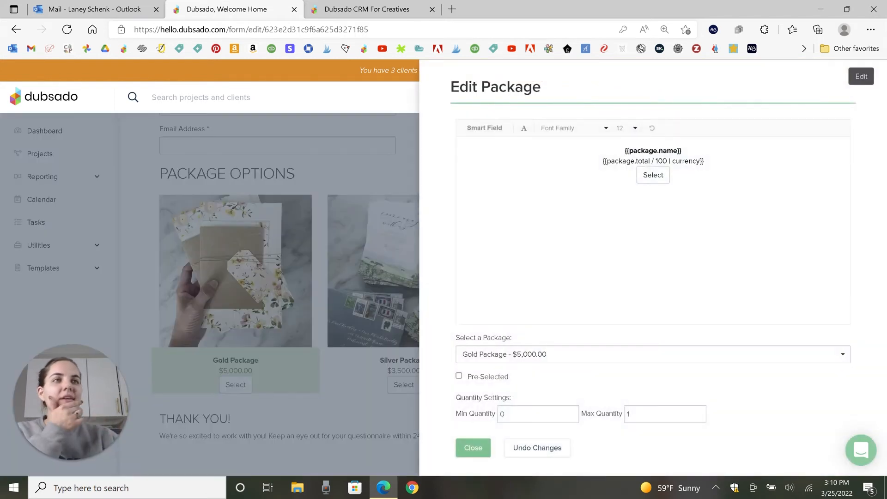
left_click_drag(683, 178, 623, 150)
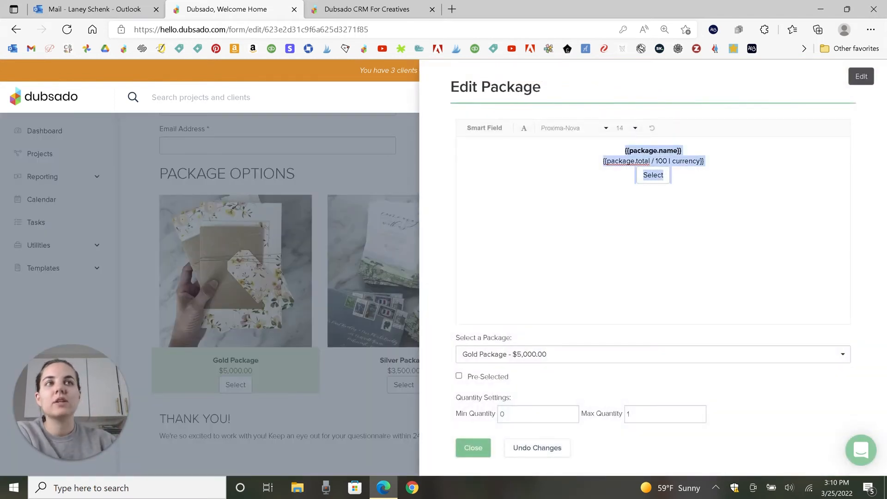
triple_click(675, 151)
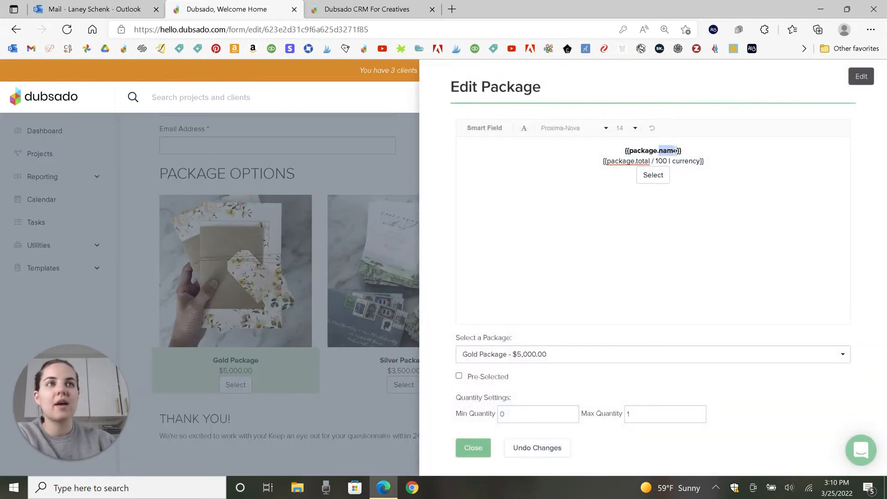
left_click(523, 131)
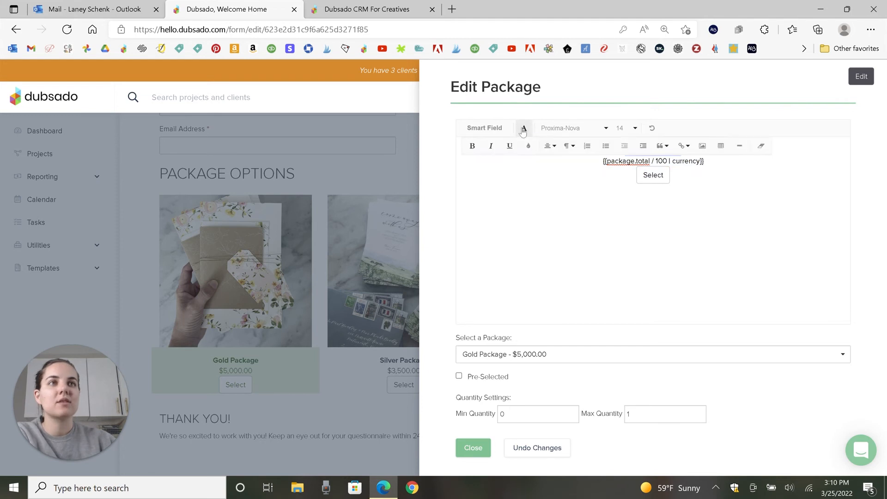
left_click(625, 128)
left_click(629, 239)
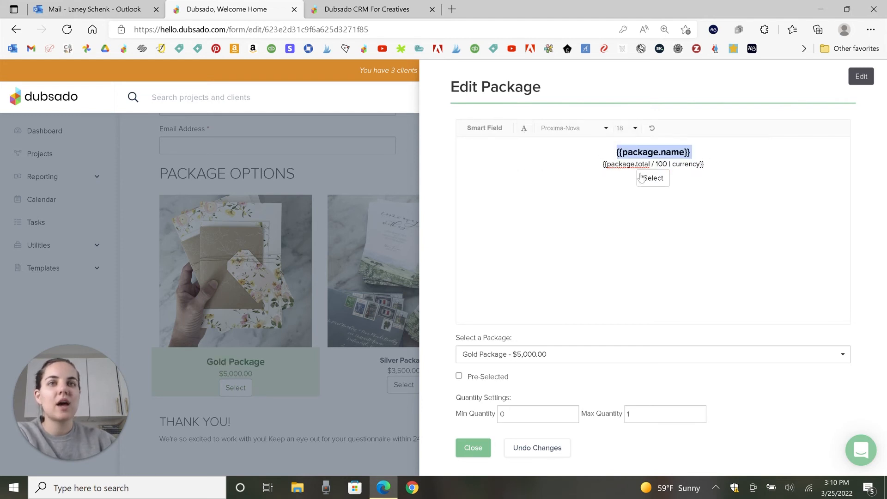
left_click(625, 129)
left_click(628, 253)
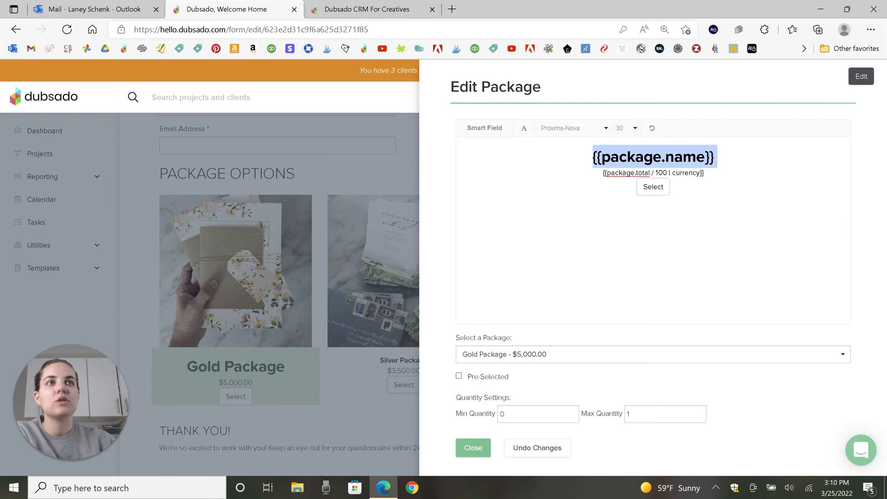
Step: Change the package name's font in the Gold Package block to Pacifico and check the other text formatting options
left_click(573, 128)
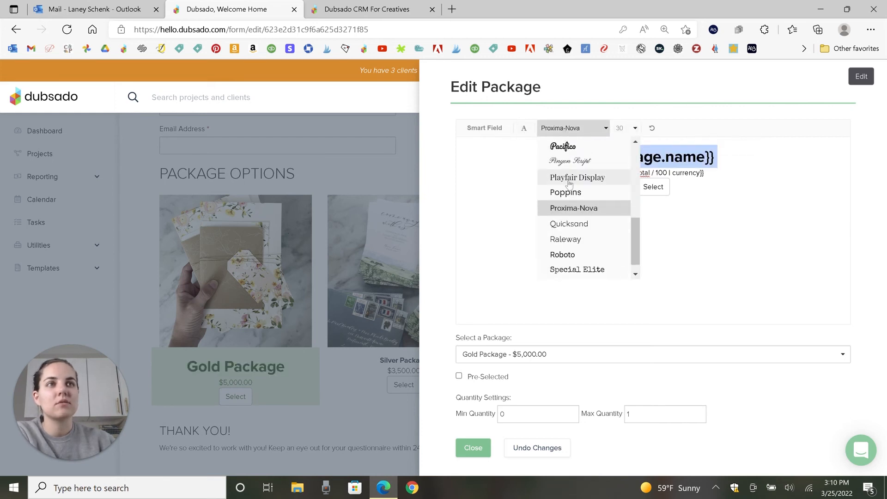
left_click(563, 147)
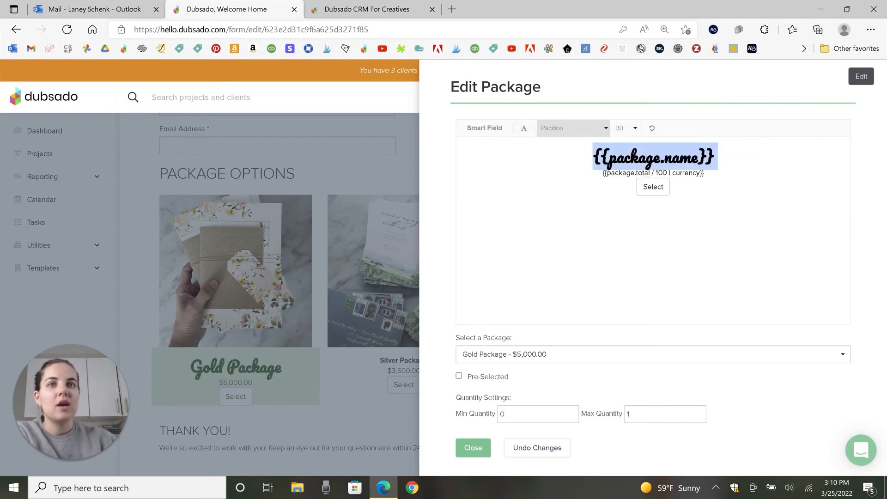
left_click(524, 127)
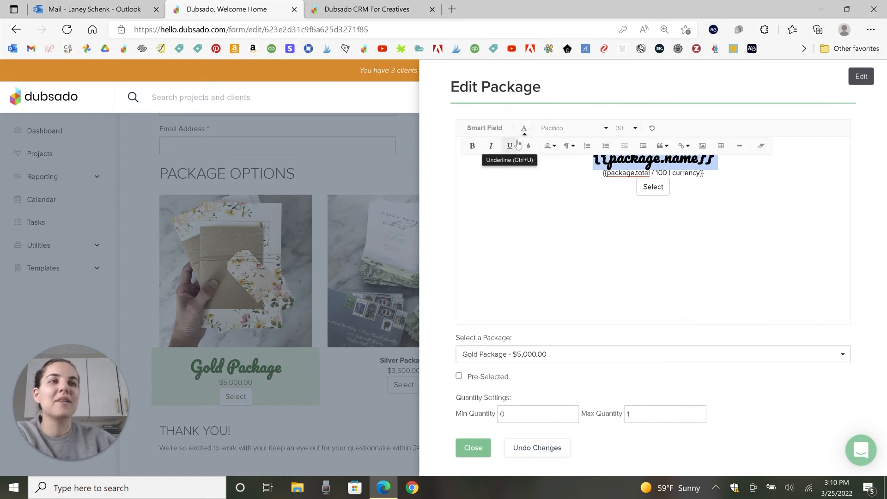
left_click(715, 160)
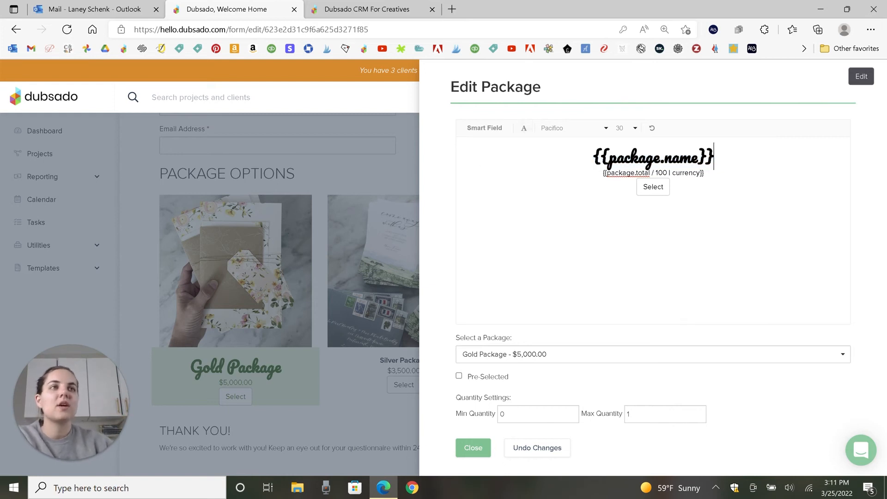
Step: Try out a package Quantity smart field on its own line below the Gold Package name and remove it again
left_click(485, 128)
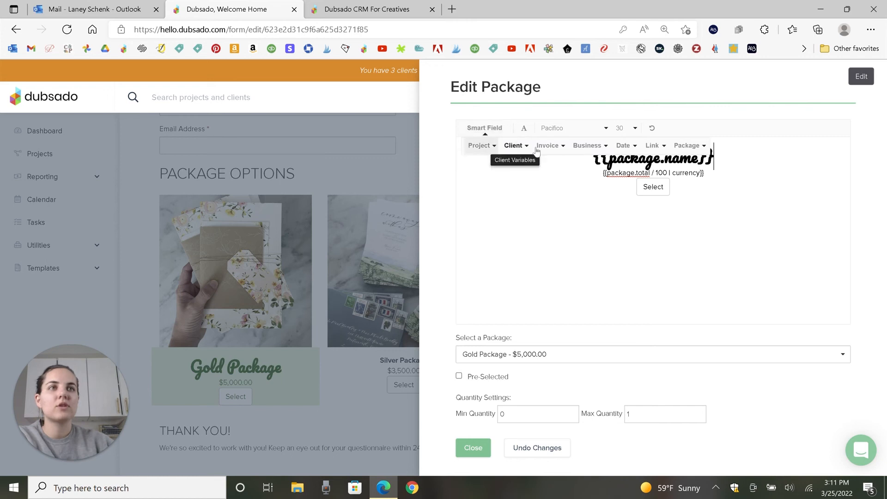
left_click(688, 146)
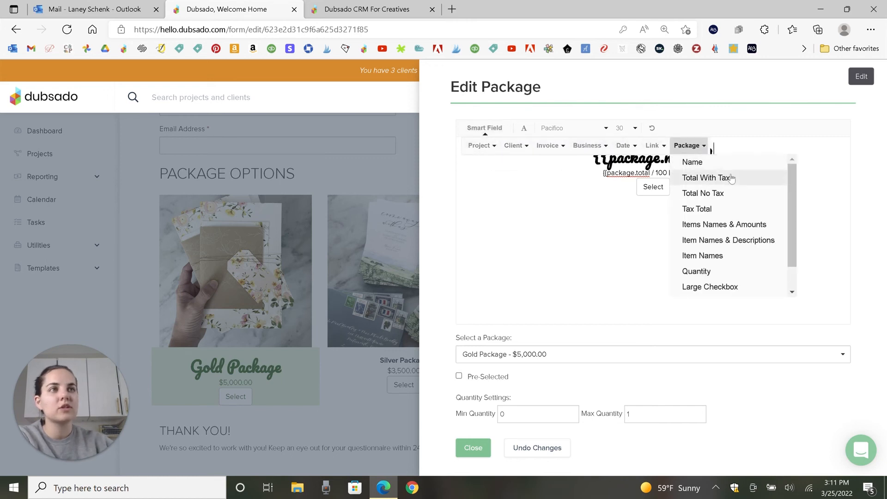
scroll(732, 205, "down", 1)
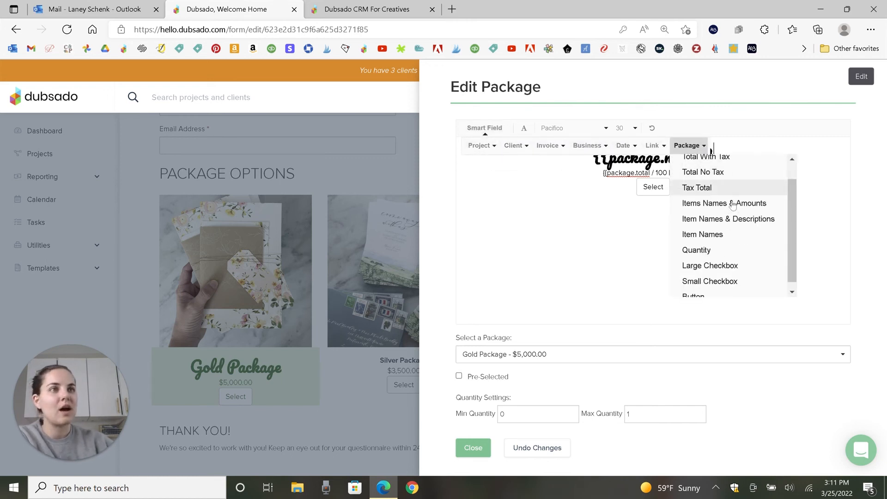
left_click(733, 242)
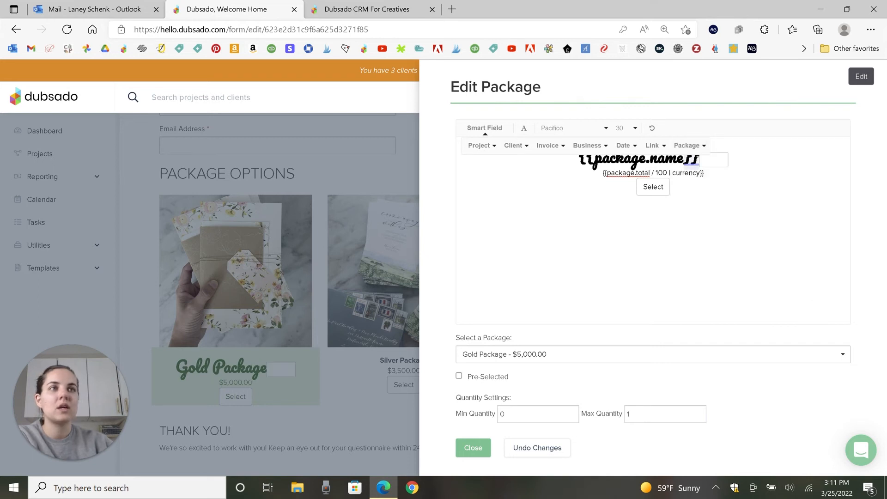
left_click(698, 159)
key("Return")
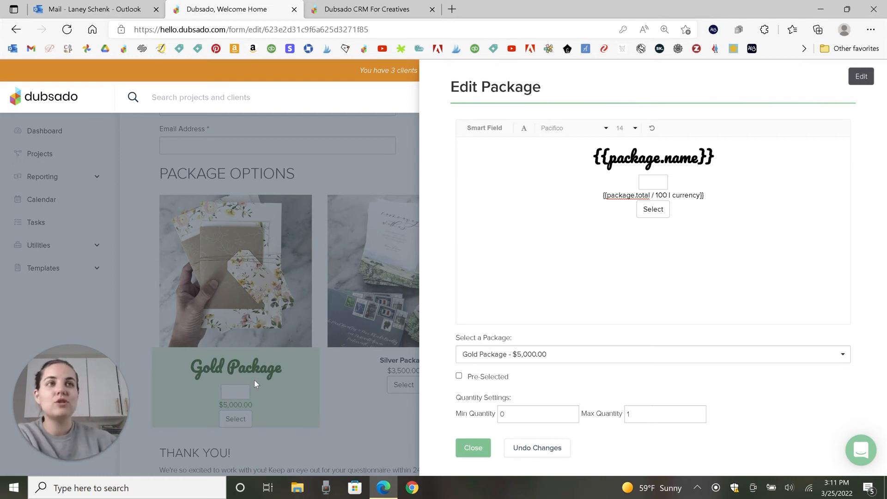
key("Delete")
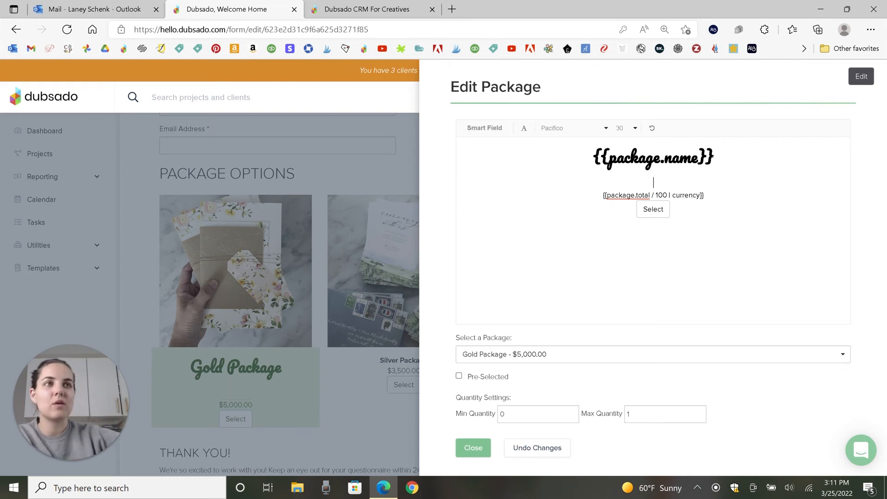
key("BackSpace")
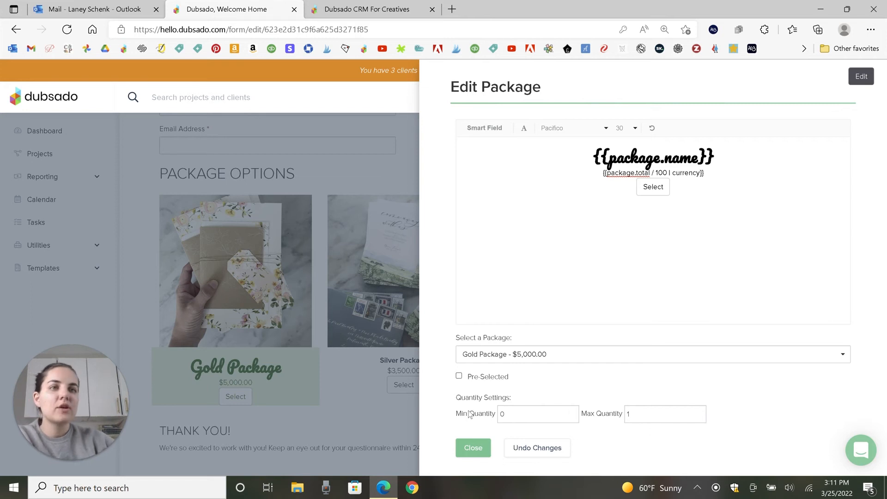
Step: Close the Gold Package editor and check the settings of the signature image below the thank-you text
left_click(471, 448)
scroll(373, 336, "down", 2)
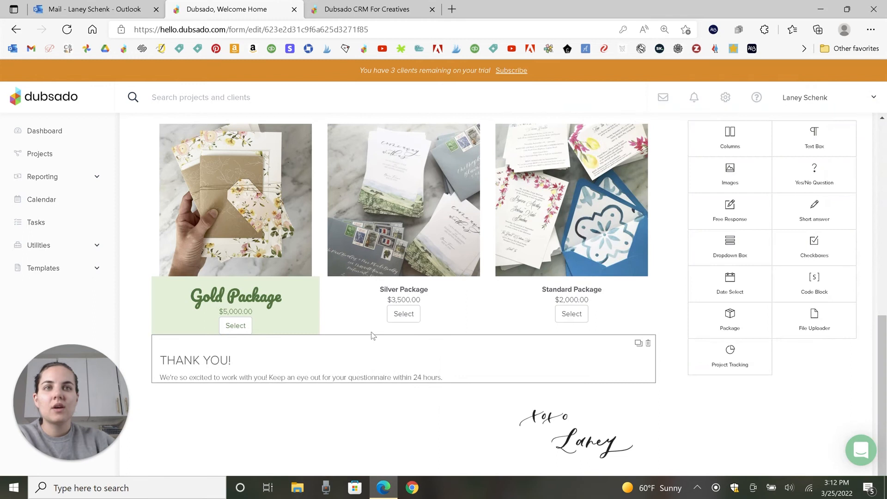
left_click(406, 394)
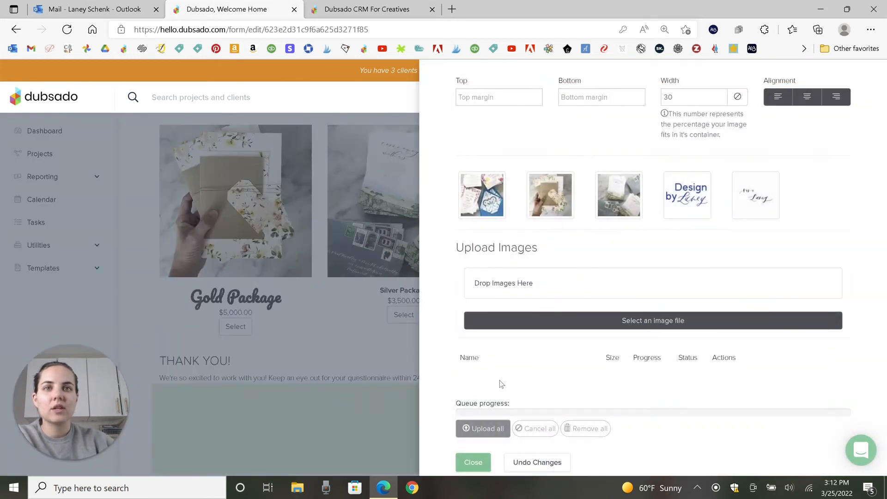
left_click(477, 464)
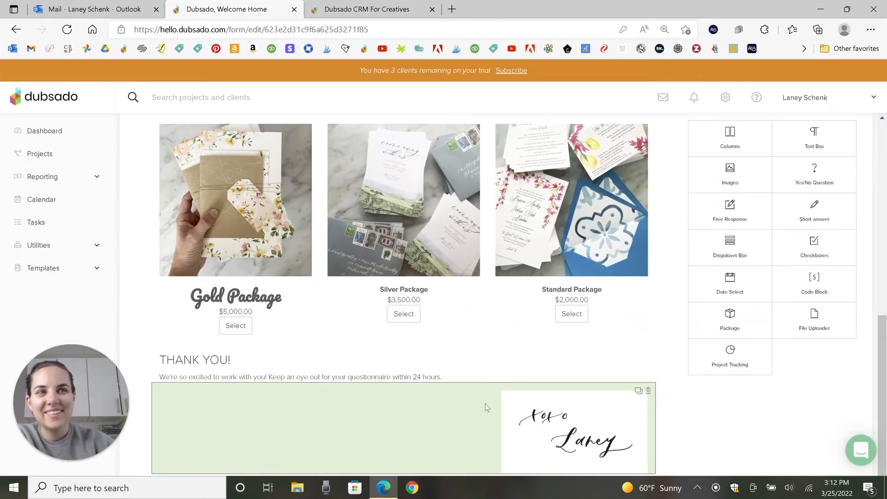
Step: Look over the whole proposal form and open its settings at the contract and invoice options
scroll(507, 375, "up", 5)
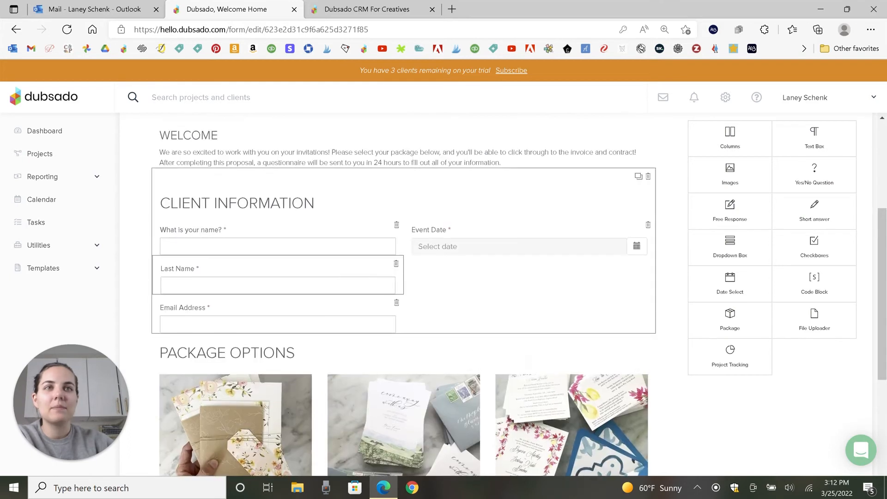
scroll(361, 273, "down", 5)
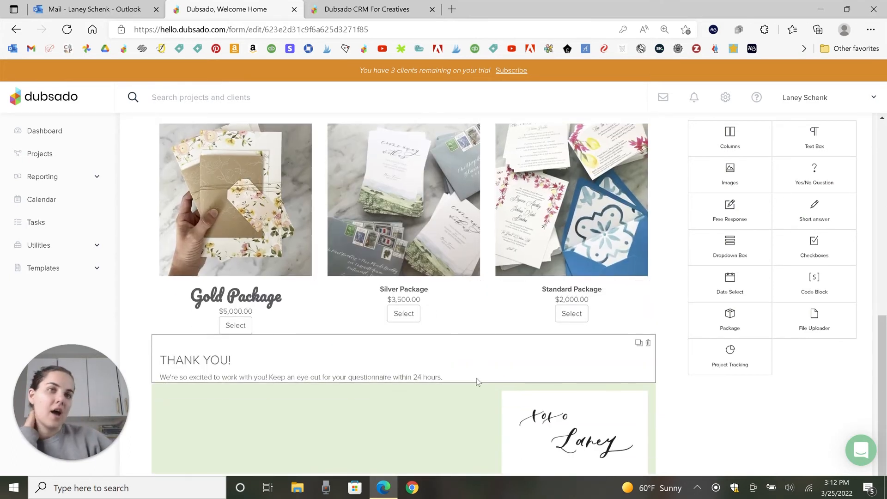
scroll(476, 377, "up", 6)
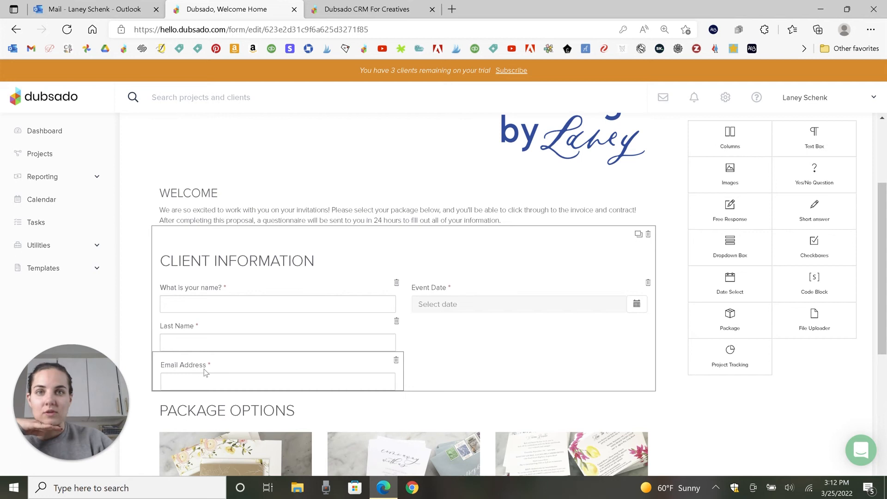
scroll(550, 358, "down", 7)
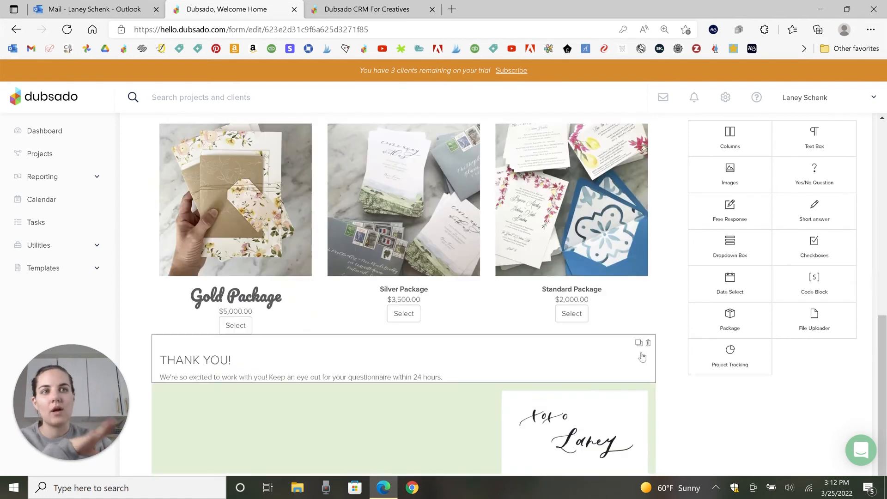
scroll(644, 360, "up", 10)
scroll(644, 360, "up", 1)
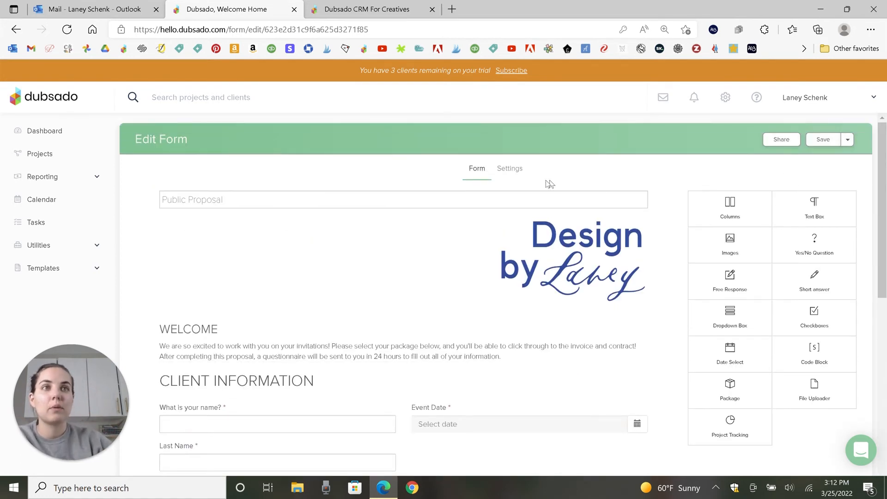
left_click(514, 175)
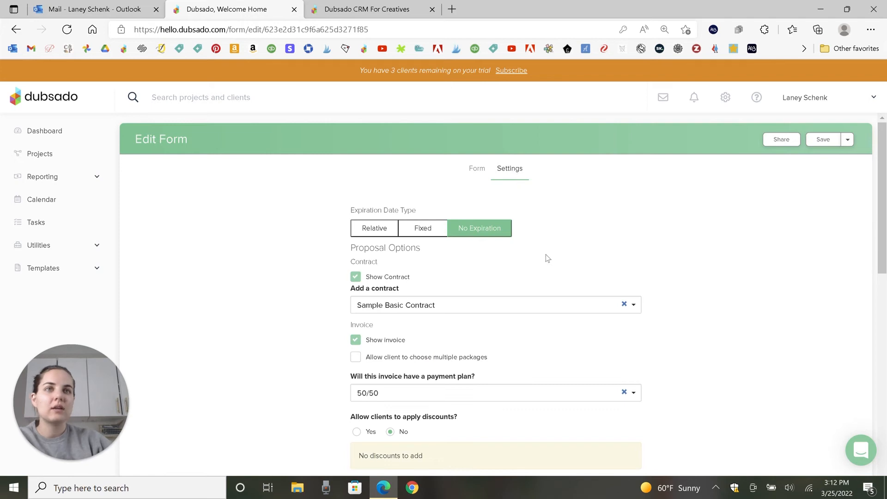
scroll(546, 256, "down", 1)
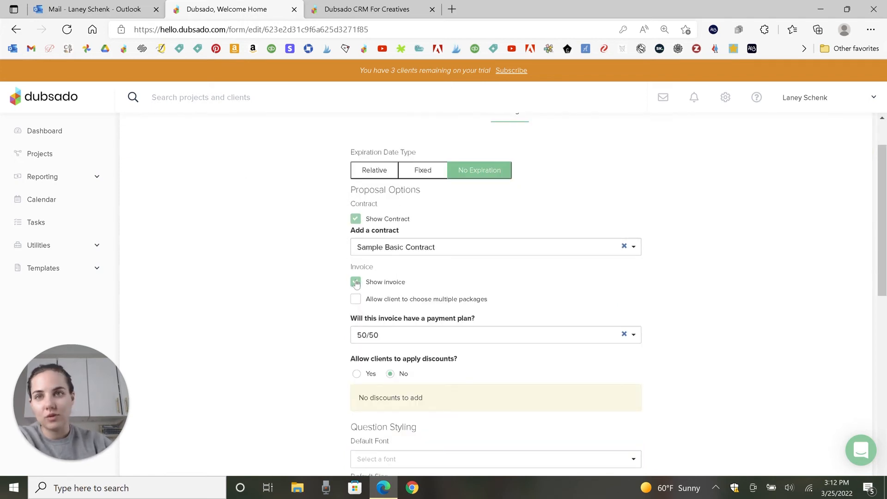
Step: Try switching Show Contract off and on again, and Allow client to choose multiple packages on and off again
left_click(355, 220)
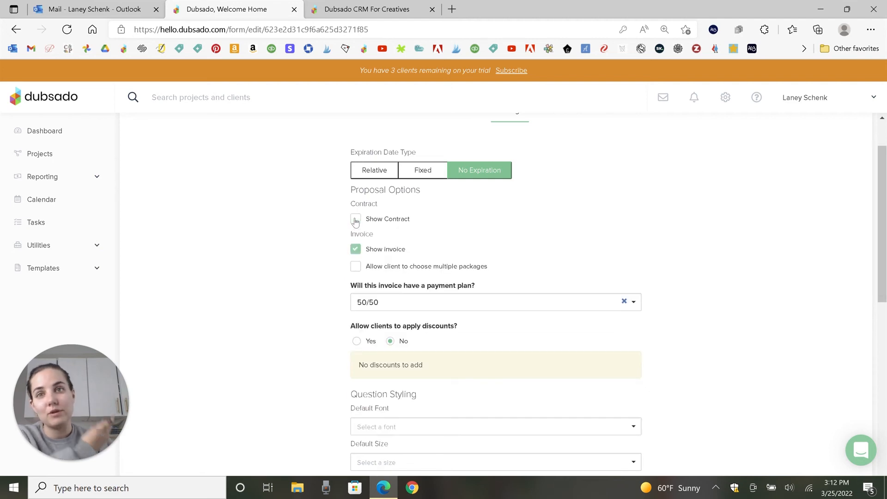
left_click(355, 219)
scroll(268, 259, "down", 2)
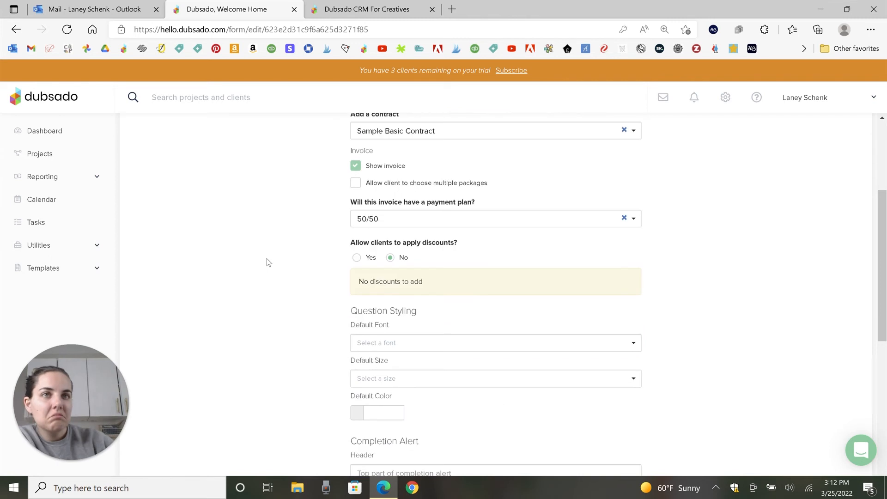
left_click(355, 184)
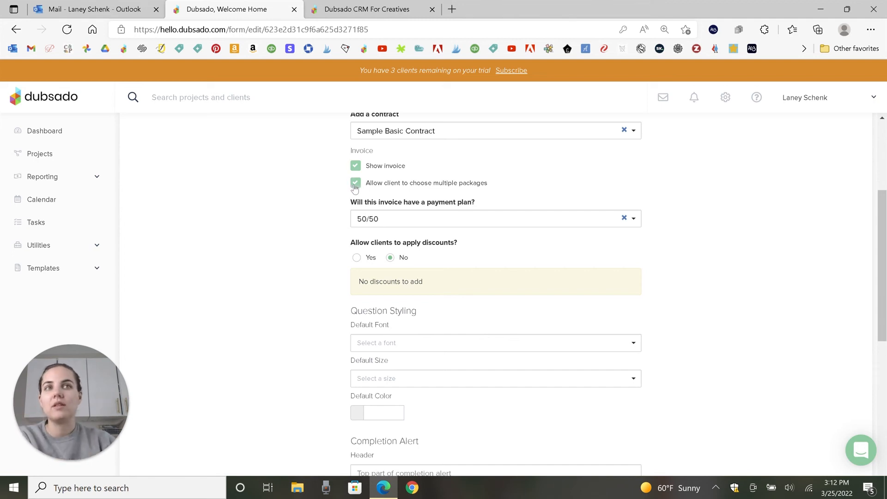
left_click(355, 183)
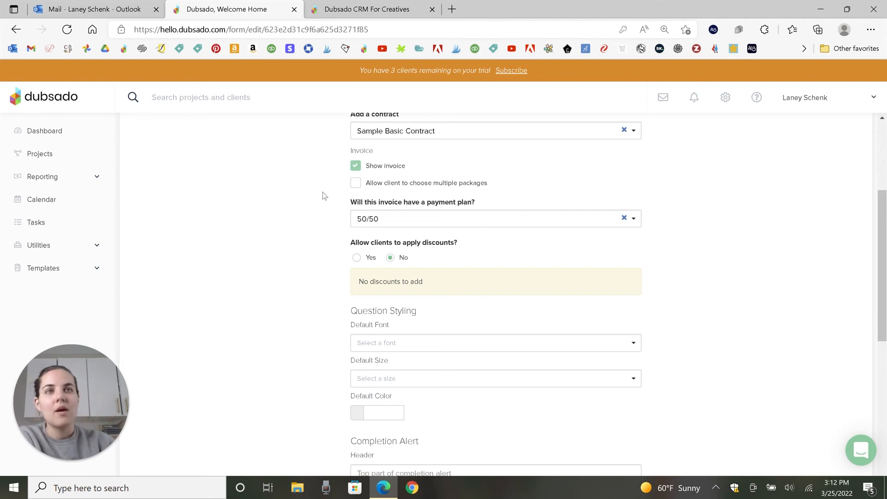
Step: Examine the discount, question styling, completion alert, privacy and new-project creation settings of the public proposal
scroll(331, 237, "down", 1)
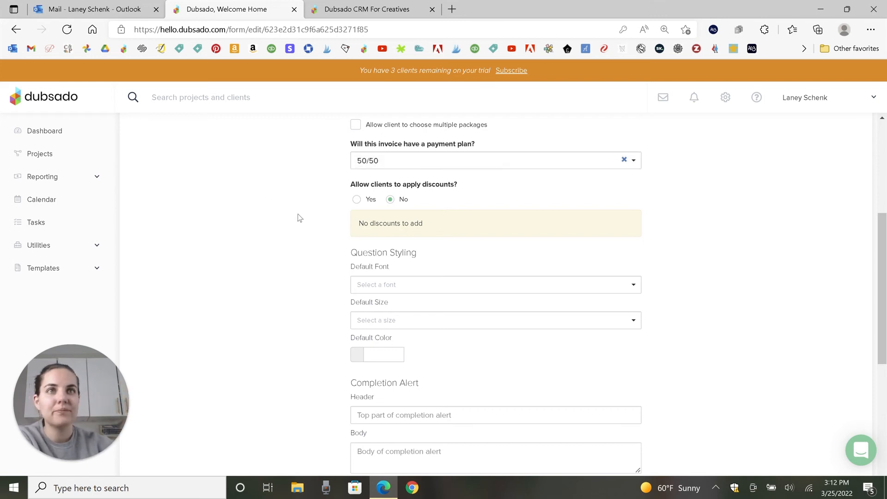
scroll(374, 208, "down", 4)
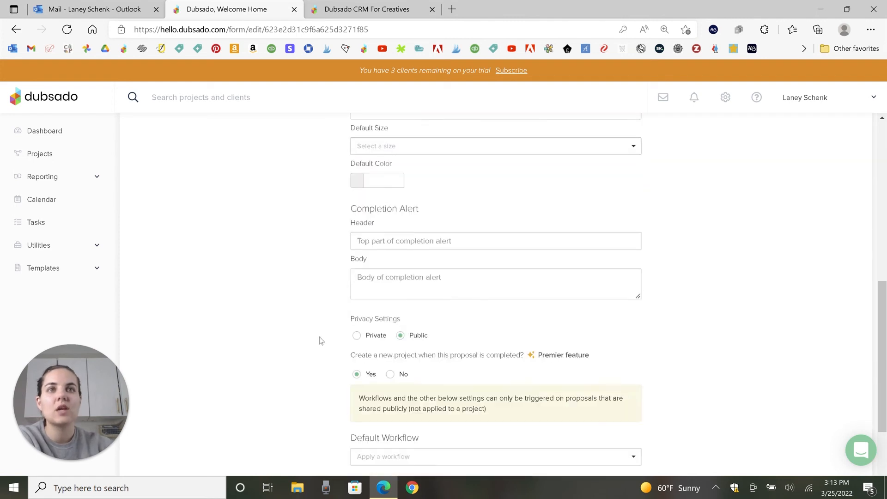
scroll(310, 236, "down", 3)
scroll(310, 236, "down", 1)
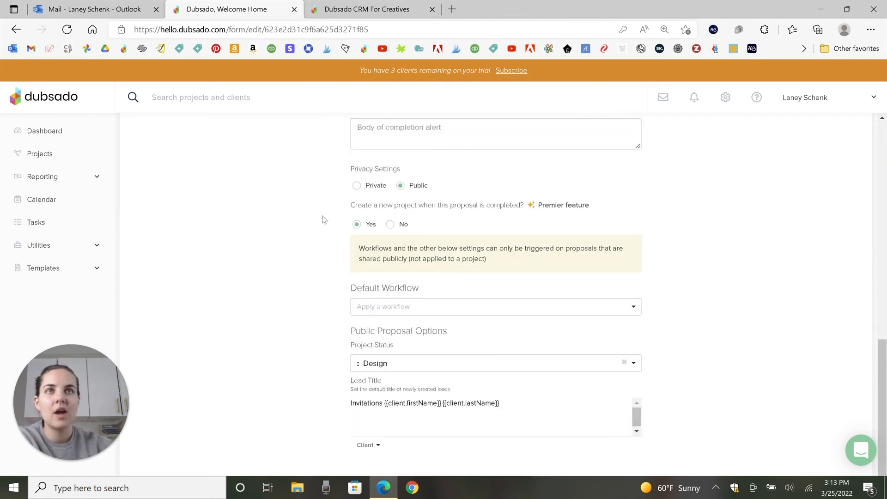
scroll(323, 220, "up", 2)
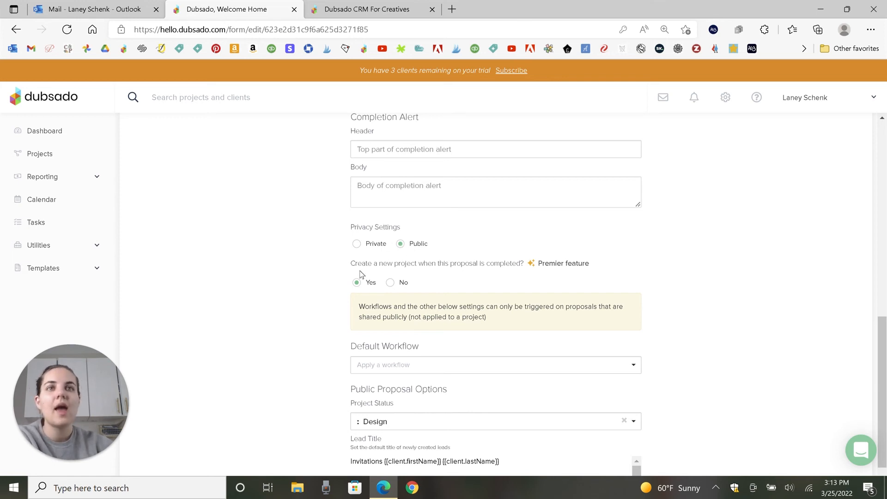
left_click_drag(354, 264, 524, 264)
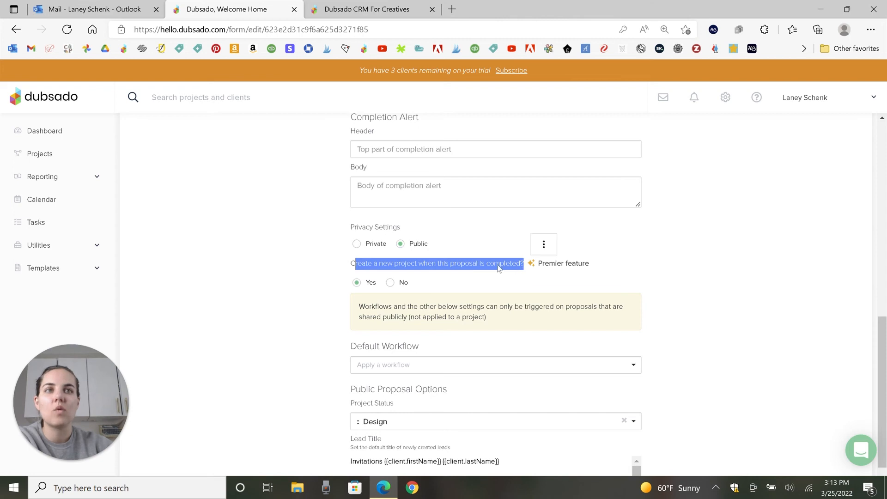
left_click(468, 265)
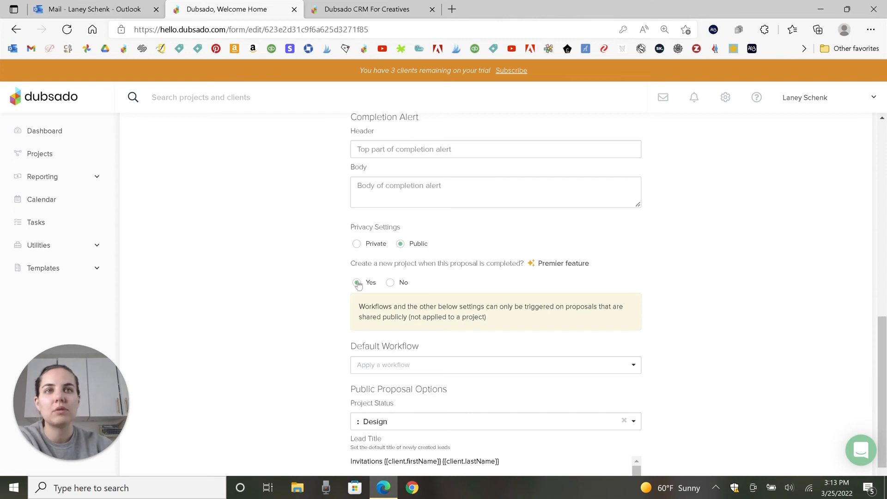
scroll(417, 252, "down", 1)
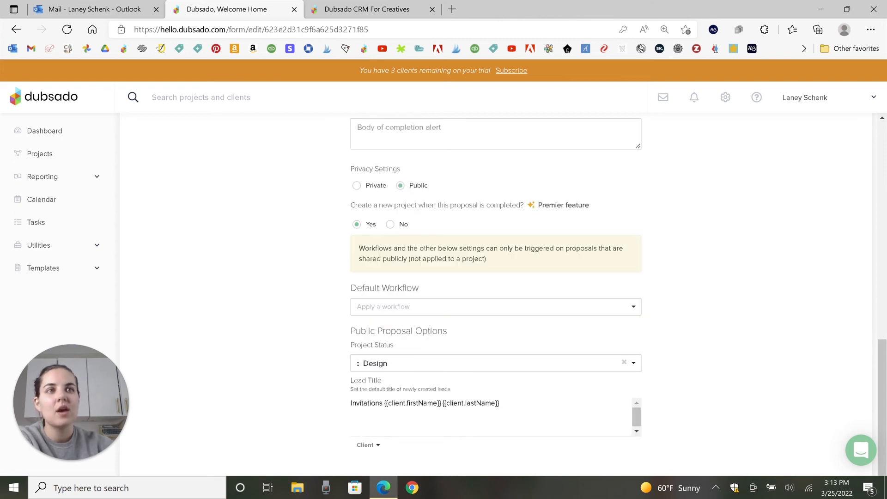
Step: Set the default workflow to the custom one named after the account owner, and choose Design as the project status
left_click(386, 309)
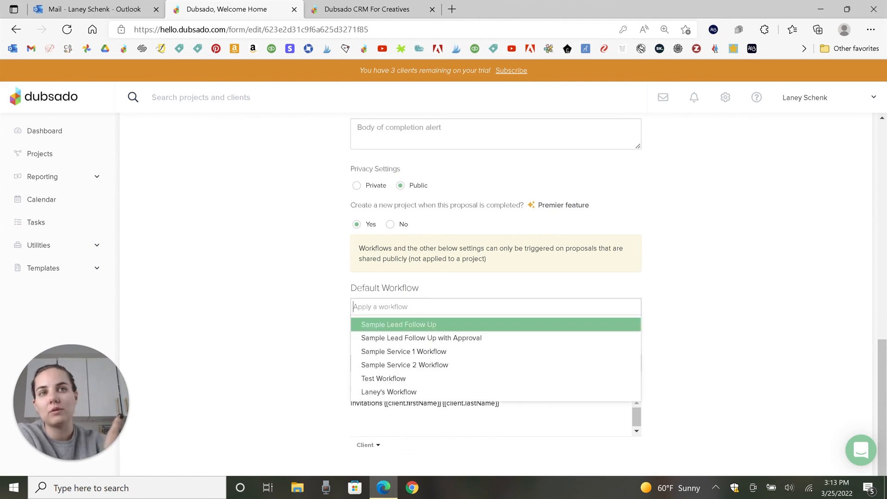
left_click(377, 392)
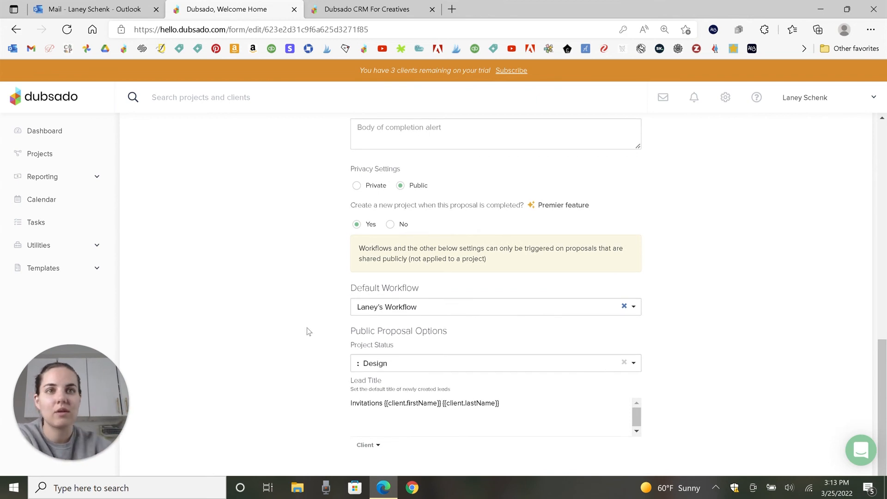
left_click(438, 364)
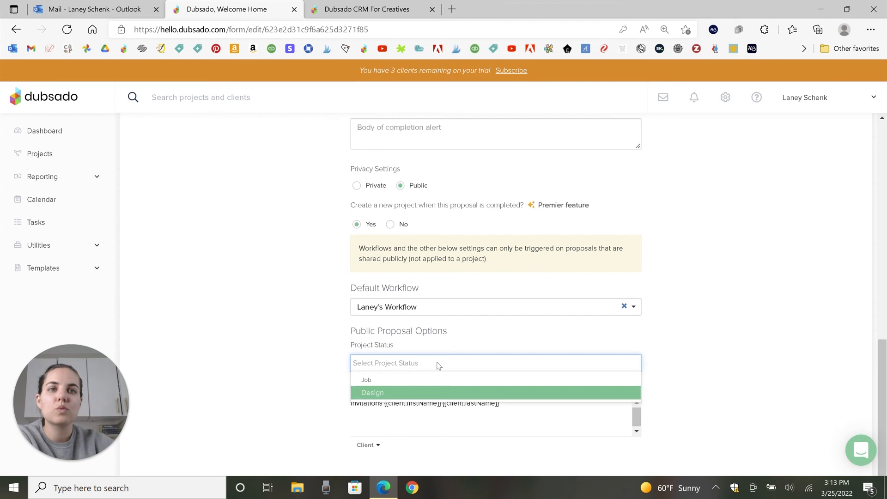
left_click(415, 393)
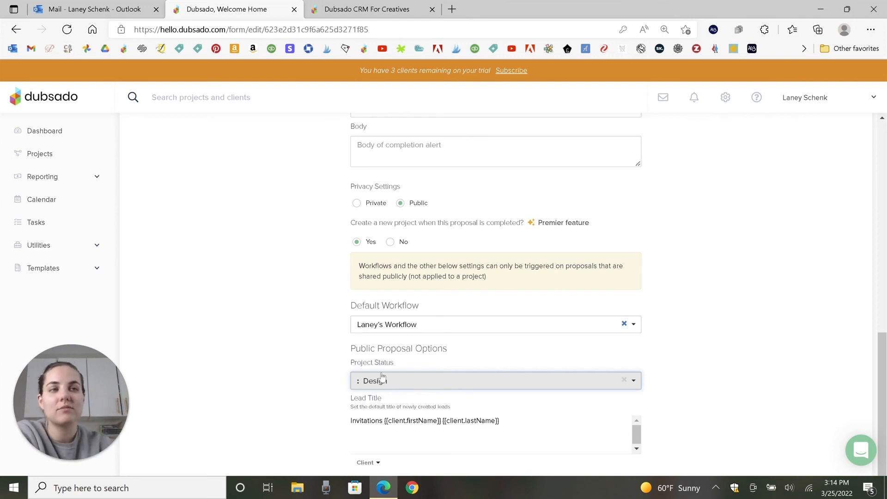
Step: Replace the lead title with the client's first name and last name smart fields followed by "Invitations"
scroll(475, 345, "down", 1)
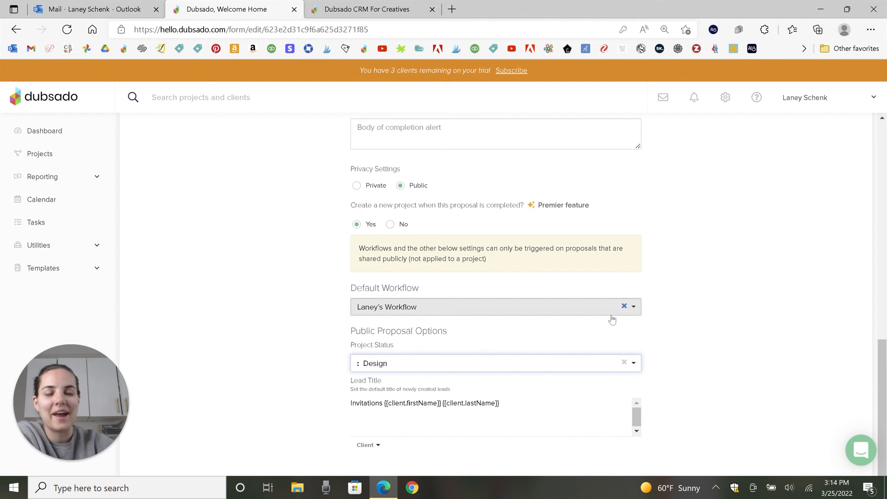
left_click(350, 411)
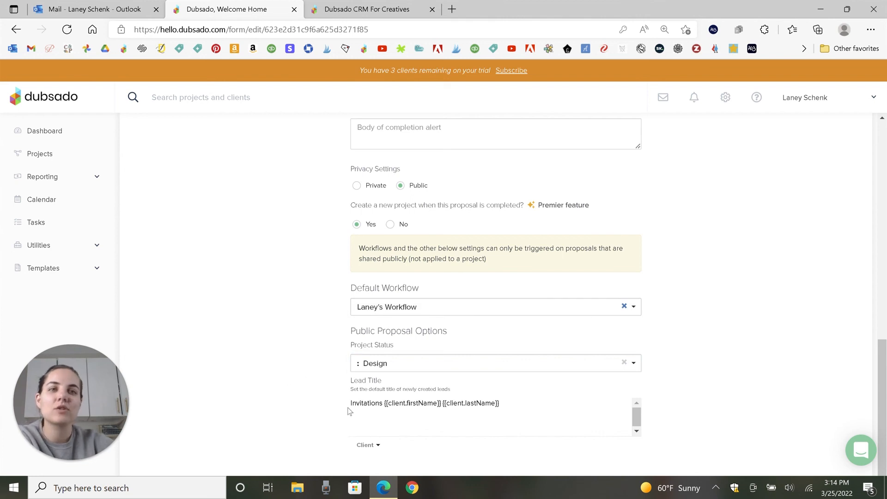
left_click_drag(499, 403, 301, 409)
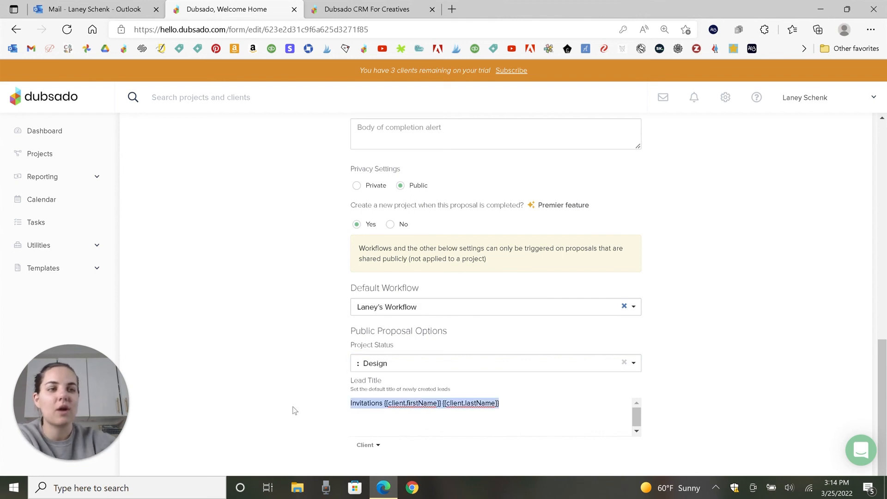
key("BackSpace")
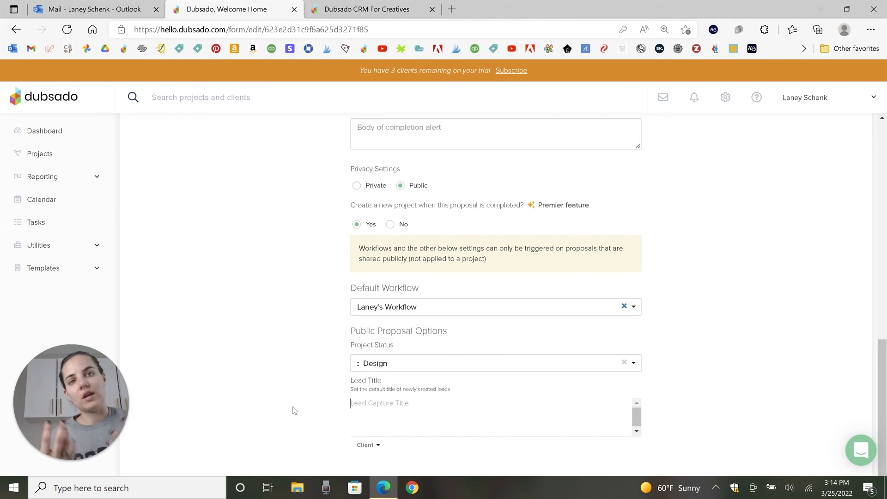
left_click(366, 445)
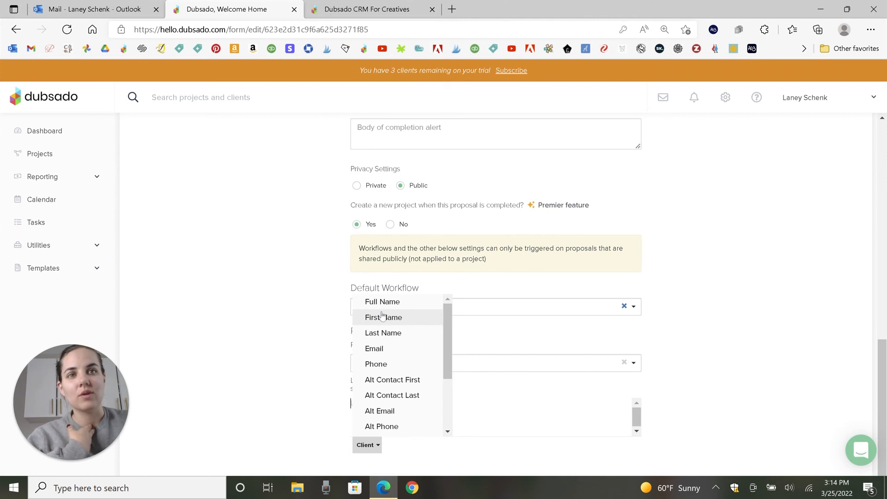
left_click(383, 317)
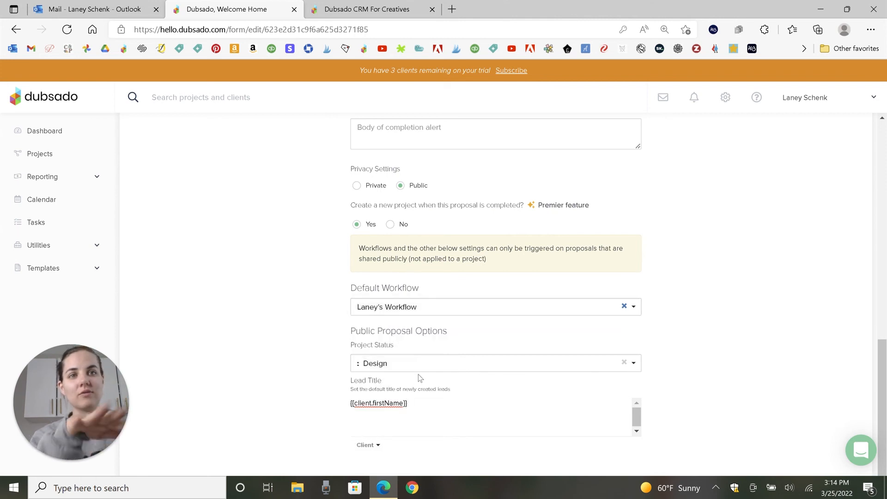
left_click(374, 444)
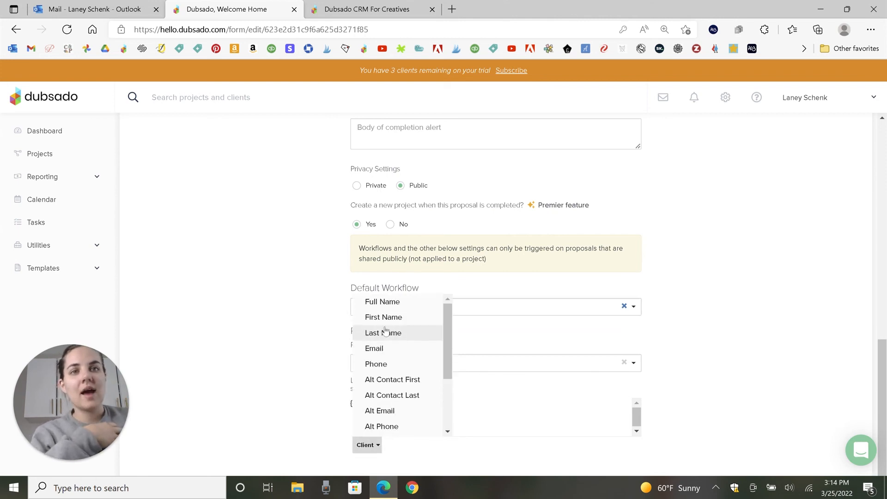
left_click(385, 332)
type("Invitations")
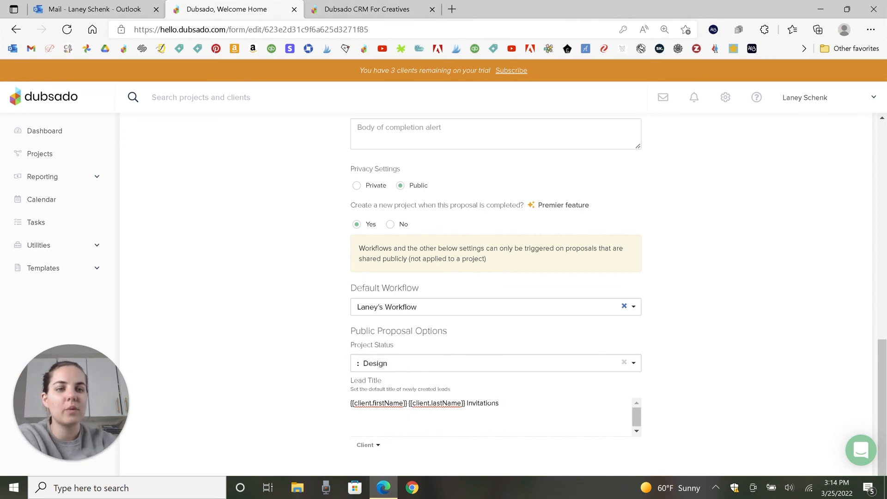
Step: Return to the proposal's form layout and save the form
scroll(469, 168, "up", 10)
left_click(476, 168)
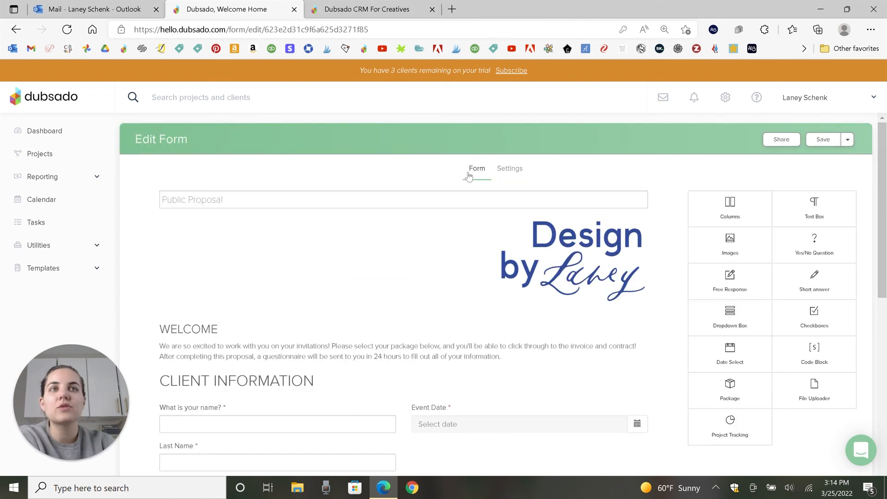
left_click(825, 140)
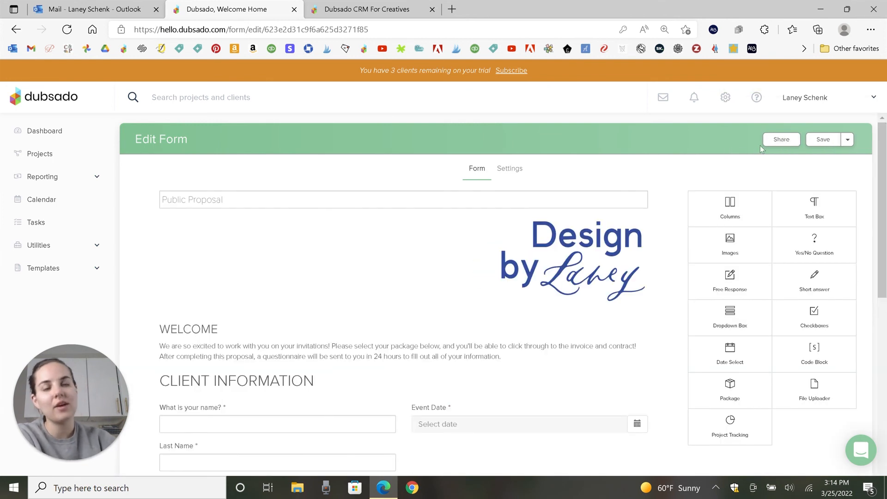
Step: Examine the proposal's sharing options, including the iframe embed code and direct link, and close them
left_click(793, 139)
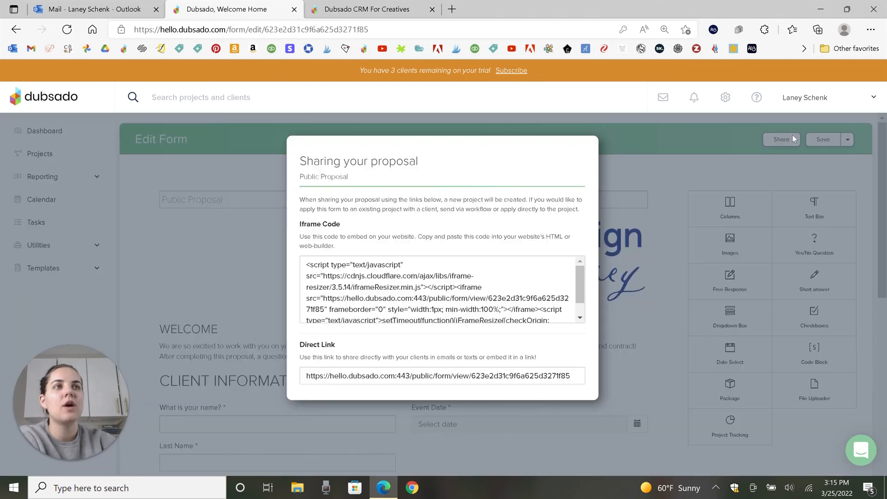
scroll(439, 288, "down", 1)
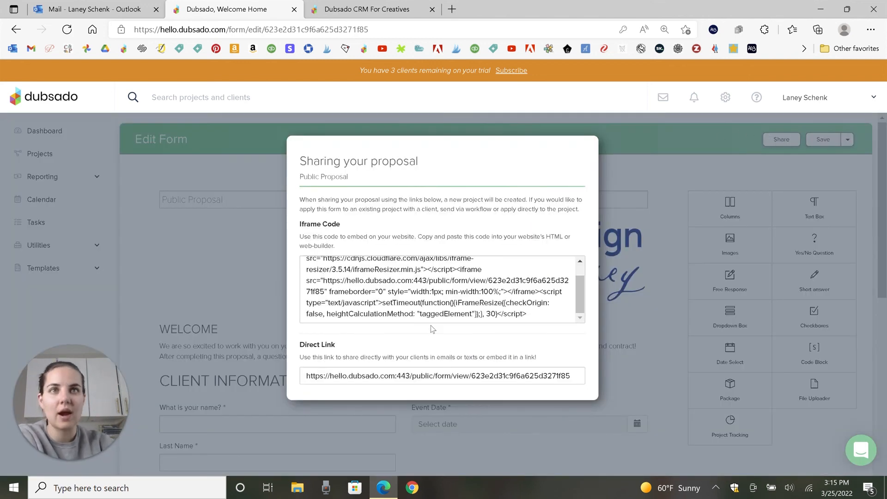
scroll(398, 281, "up", 1)
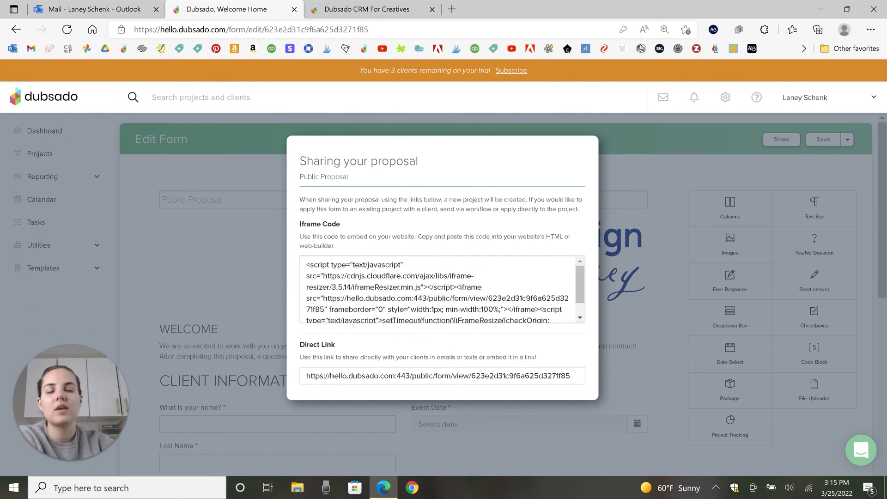
scroll(420, 291, "down", 1)
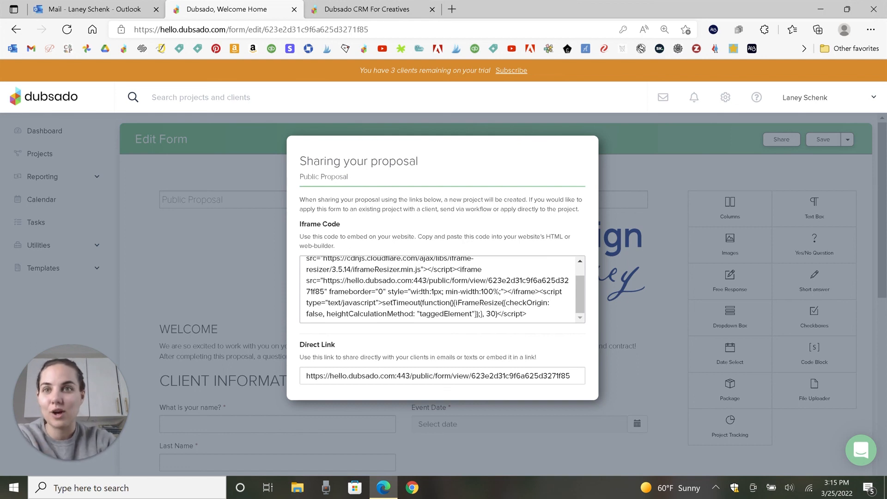
left_click(230, 172)
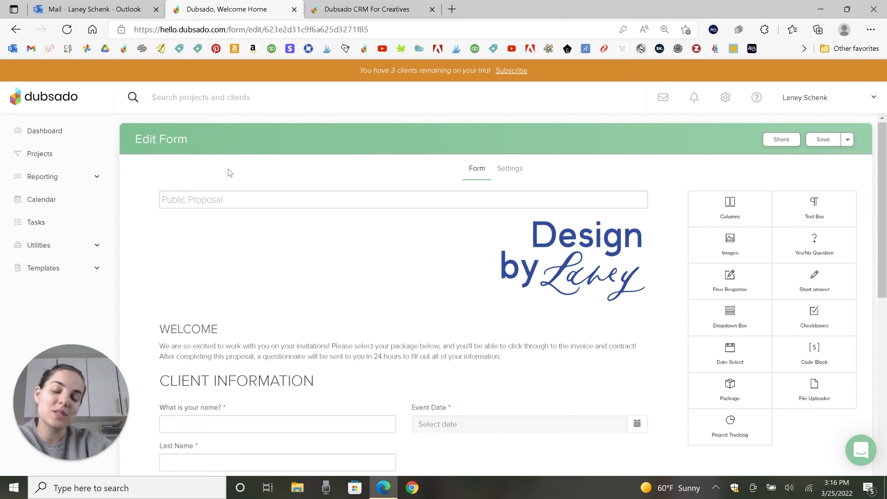